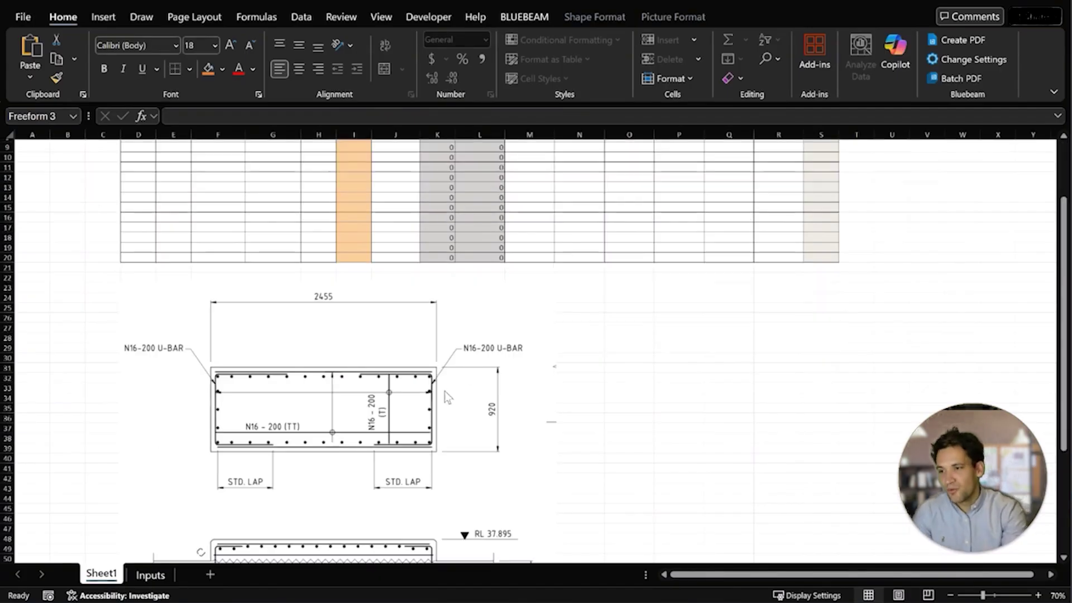
- Review the pedestal drawing and the takeoff table's columns from Structure through Rebar Diameter
scroll(403, 415, down, 2)
scroll(403, 416, up, 1)
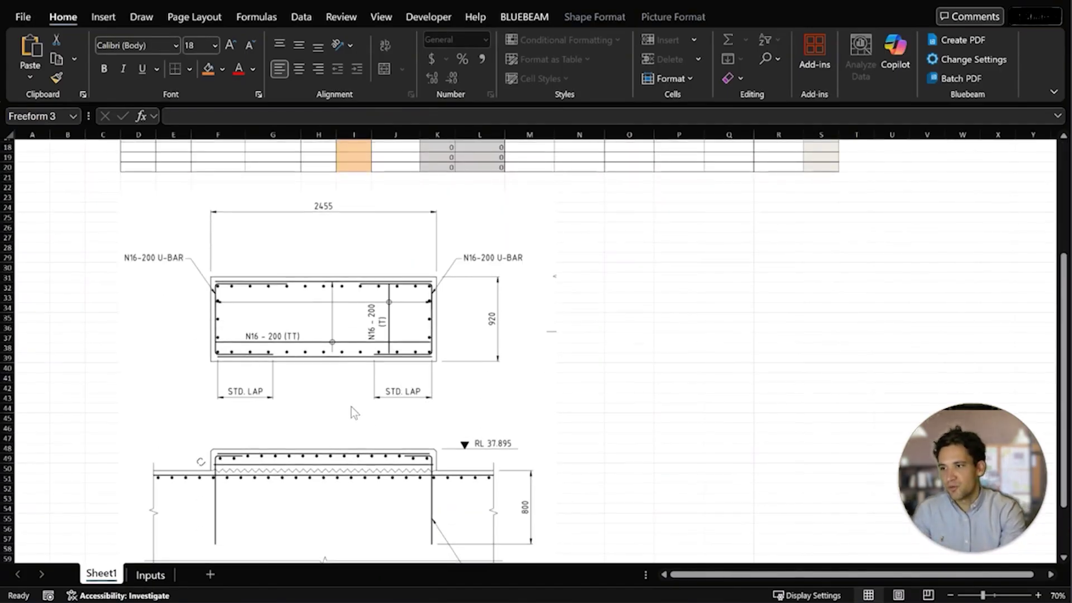
scroll(335, 311, up, 4)
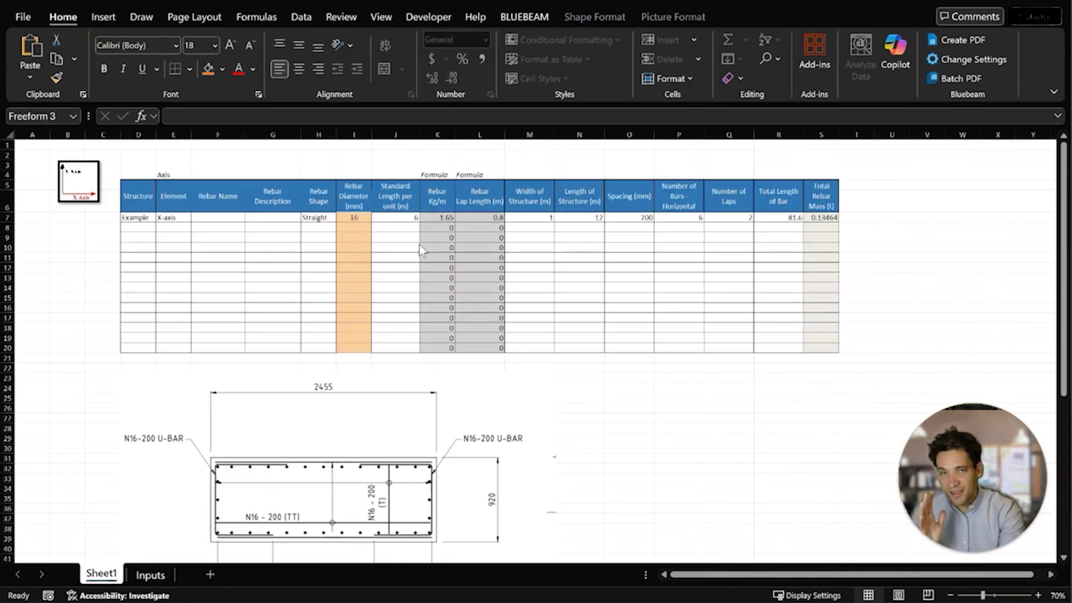
click(291, 289)
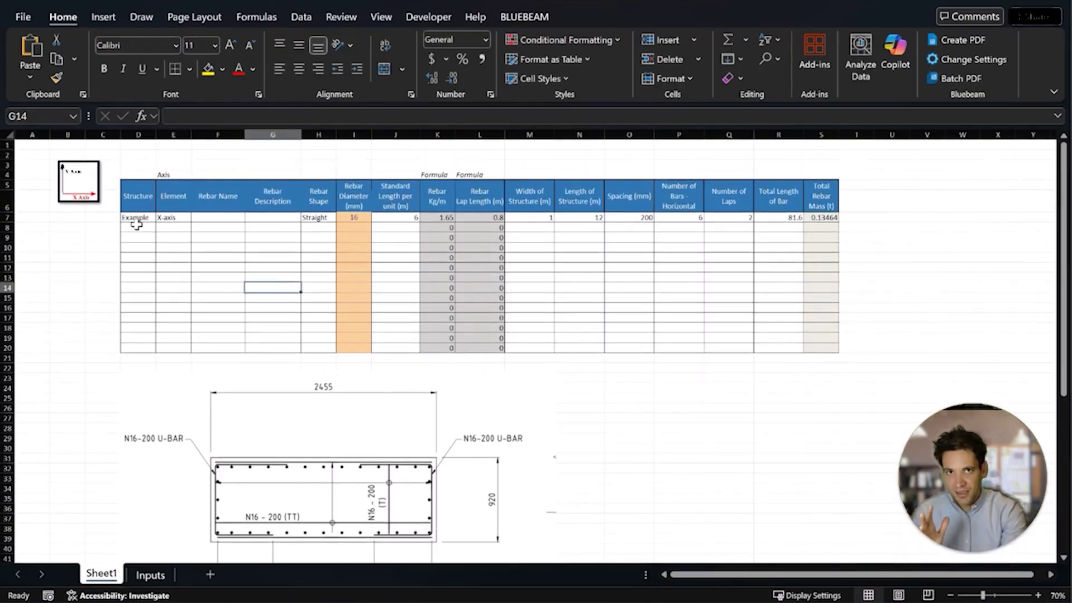
drag(137, 224, 219, 229)
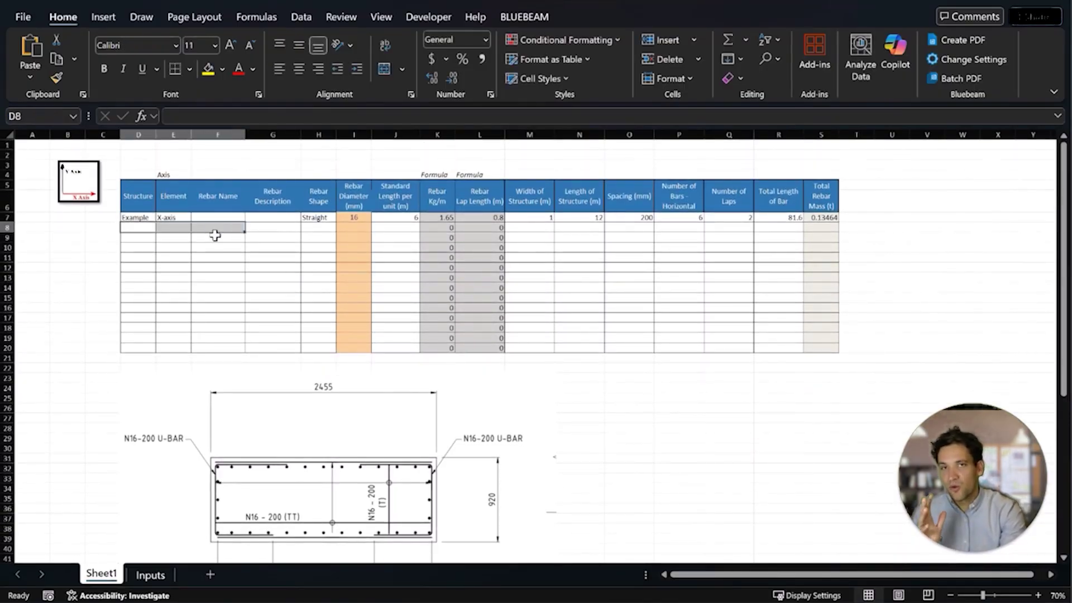
click(280, 206)
click(223, 205)
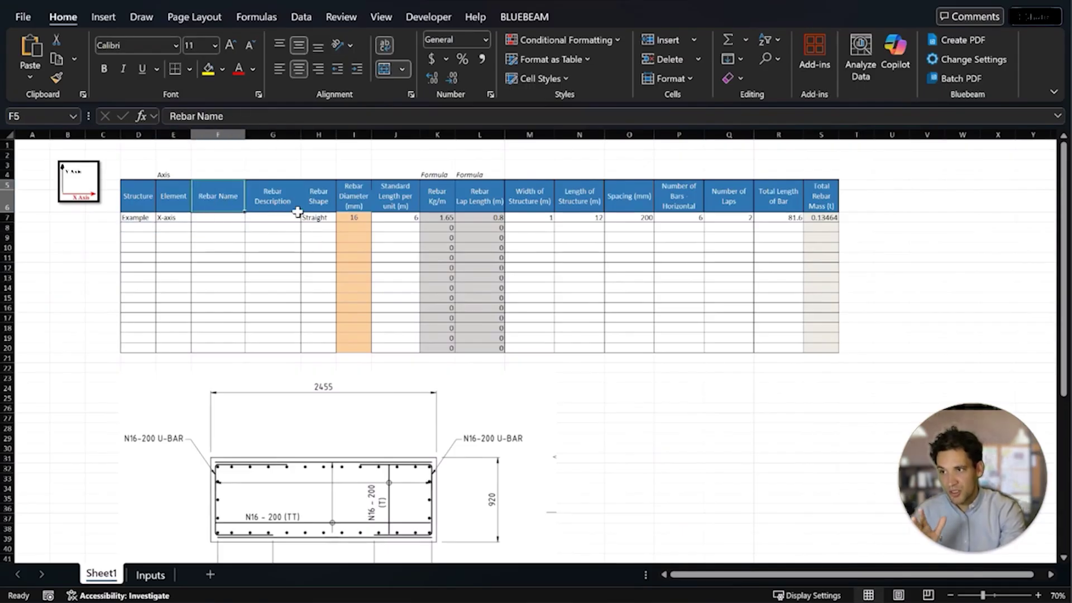
click(315, 206)
click(353, 207)
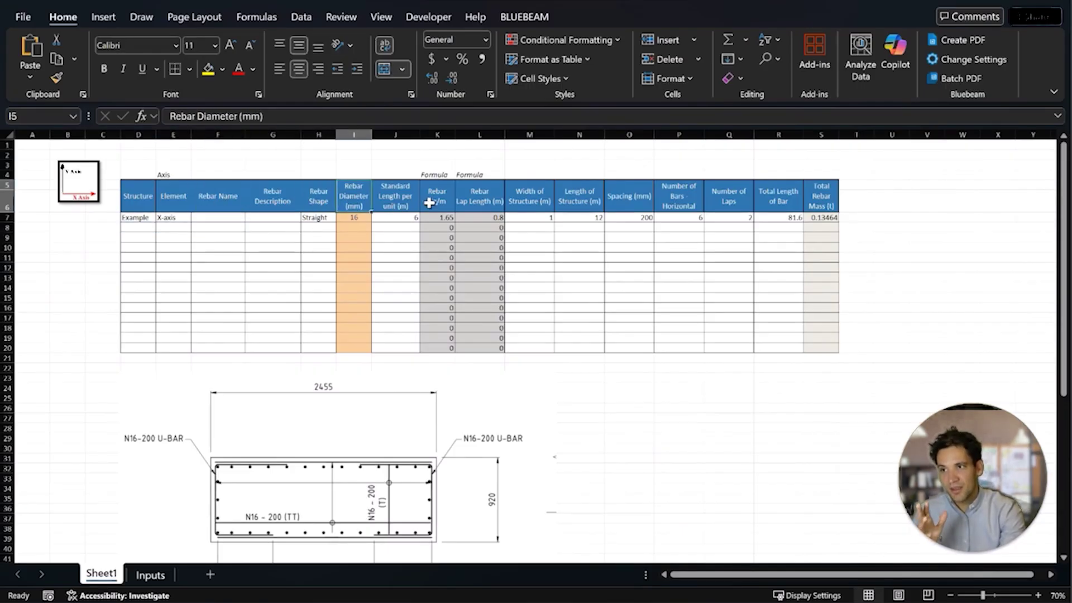
- Check the kg/m and lap length reference values for each bar diameter on the Inputs sheet
click(150, 573)
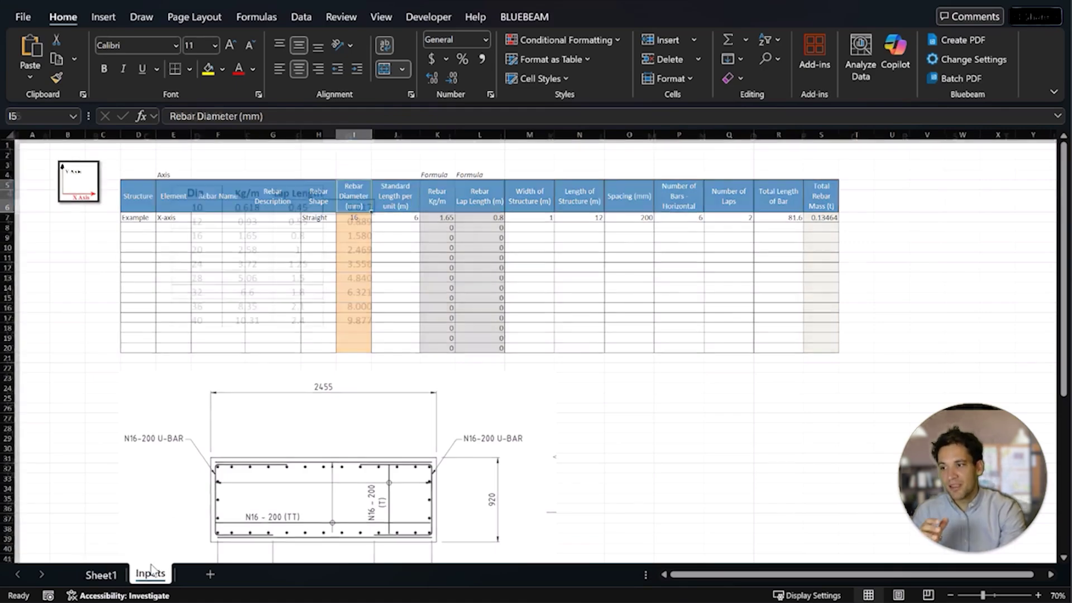
scroll(221, 209, up, 3)
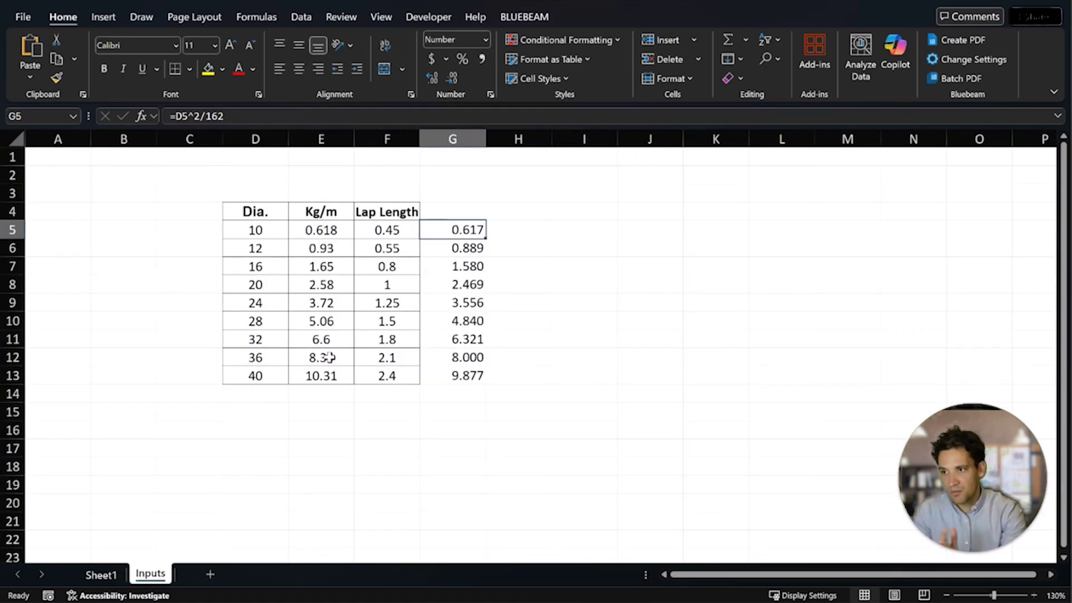
click(342, 250)
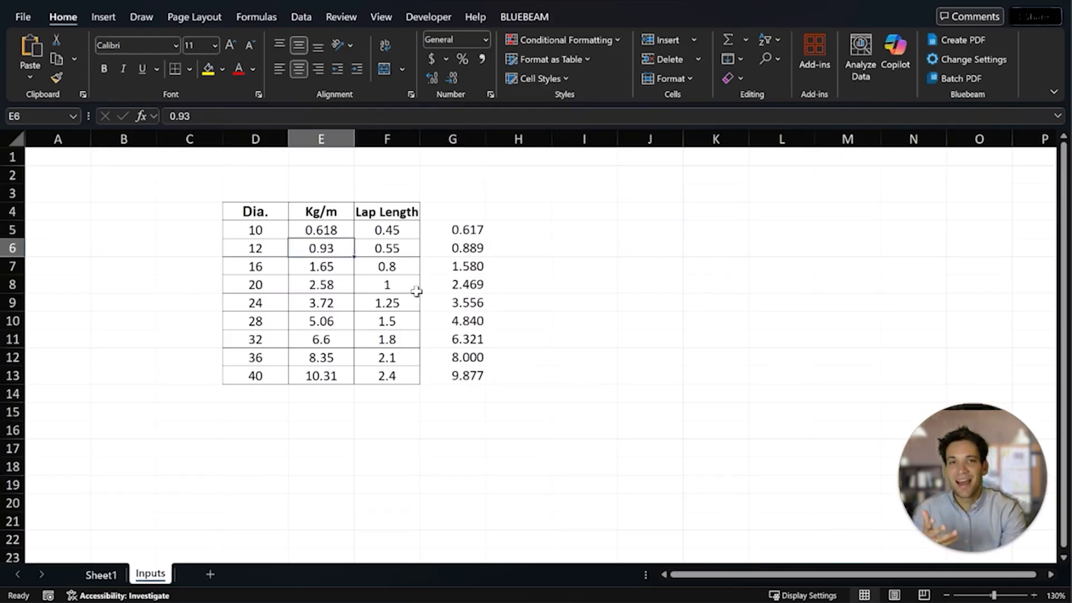
click(104, 575)
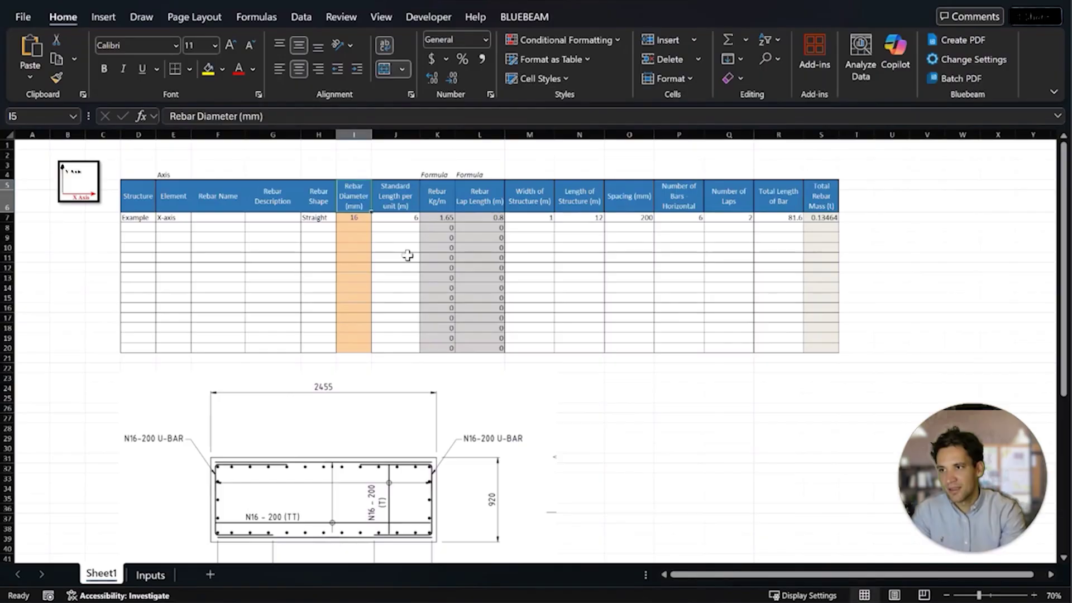
- Examine the Pedestal P8 plan and section for bar callouts, dimensions, laps, U-bars and L-bars
click(395, 227)
scroll(385, 373, down, 8)
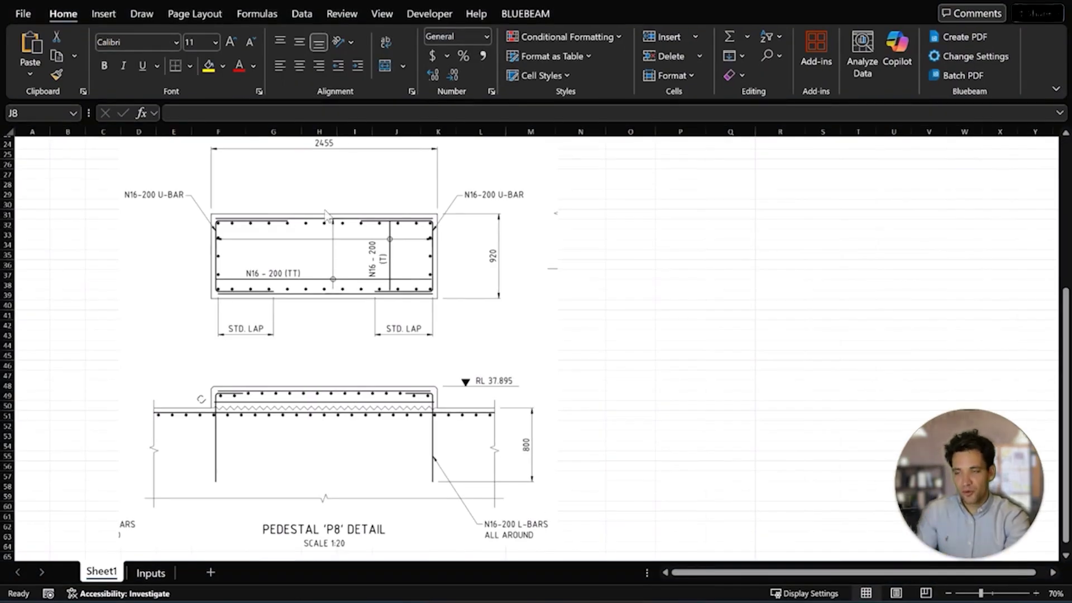
scroll(328, 217, up, 1)
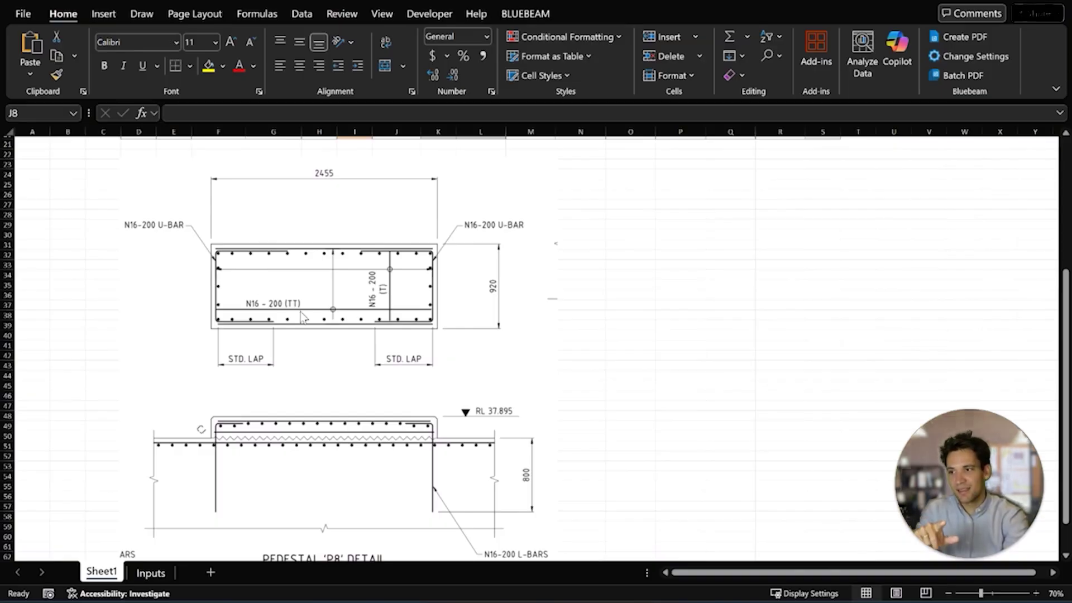
scroll(368, 441, down, 1)
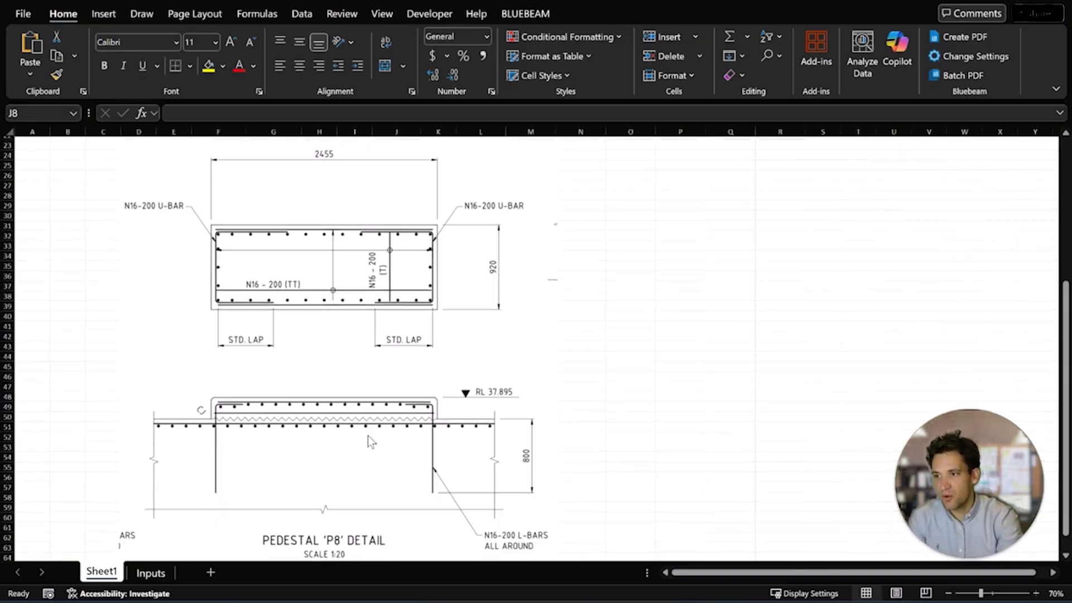
scroll(330, 364, up, 1)
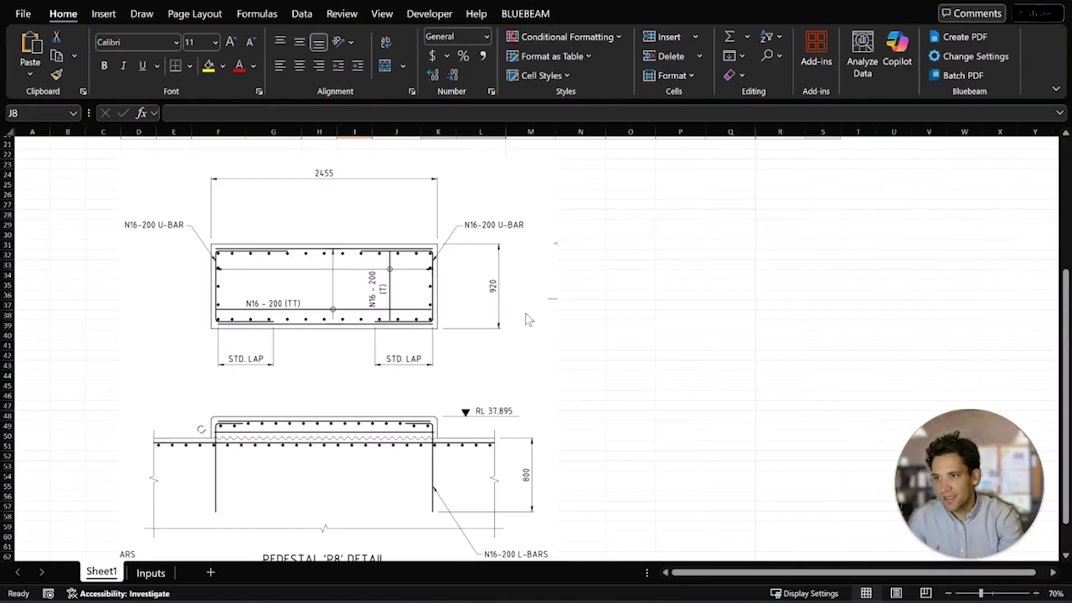
scroll(478, 325, up, 1)
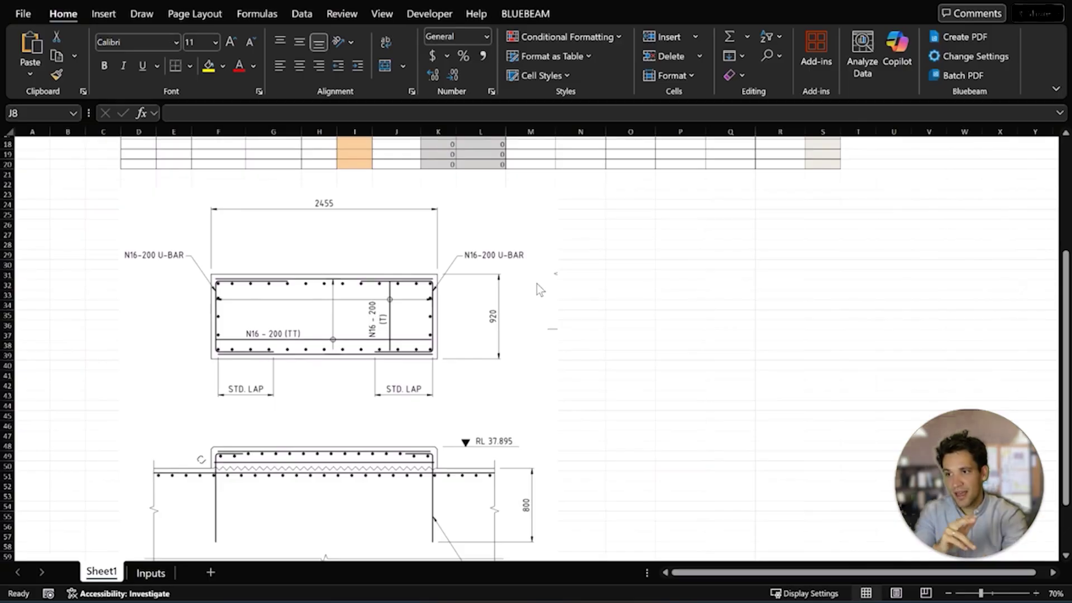
scroll(538, 289, down, 2)
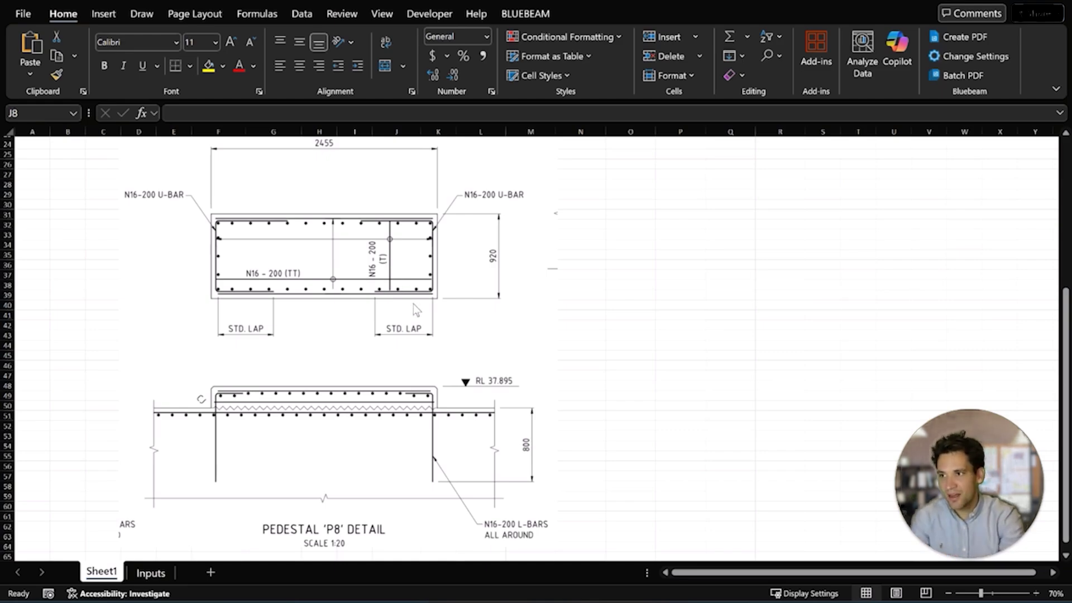
scroll(413, 303, up, 1)
scroll(415, 302, down, 1)
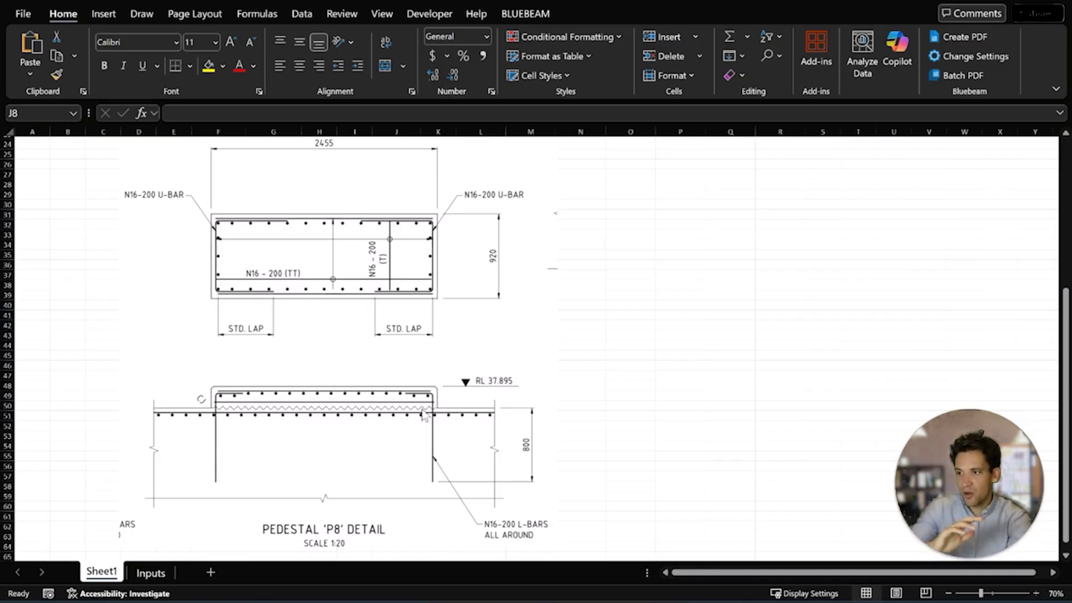
scroll(425, 416, up, 1)
scroll(335, 485, down, 2)
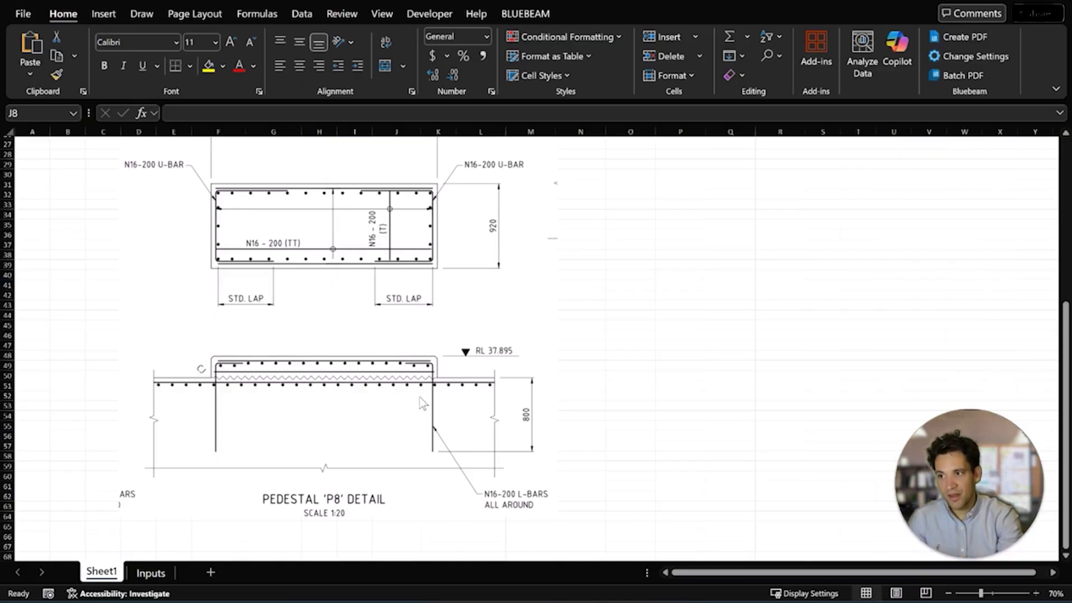
scroll(423, 403, up, 2)
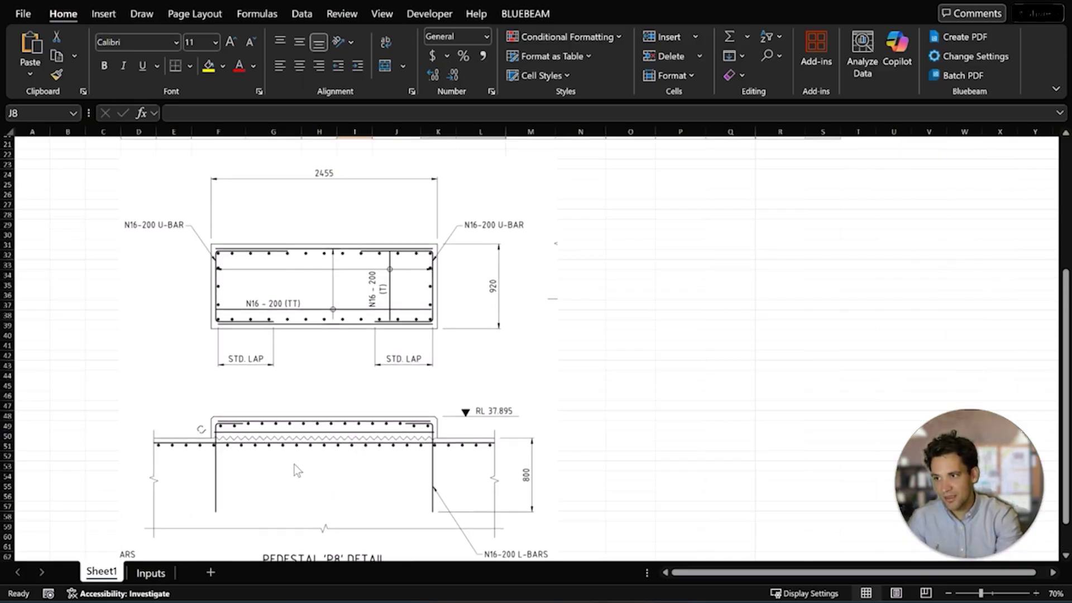
scroll(294, 464, up, 6)
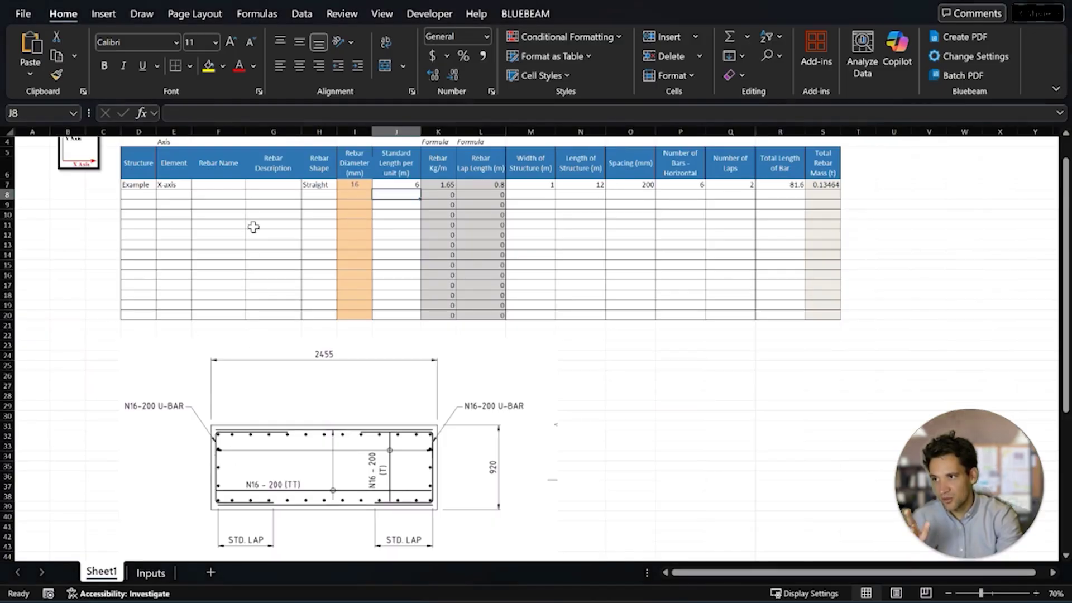
click(227, 185)
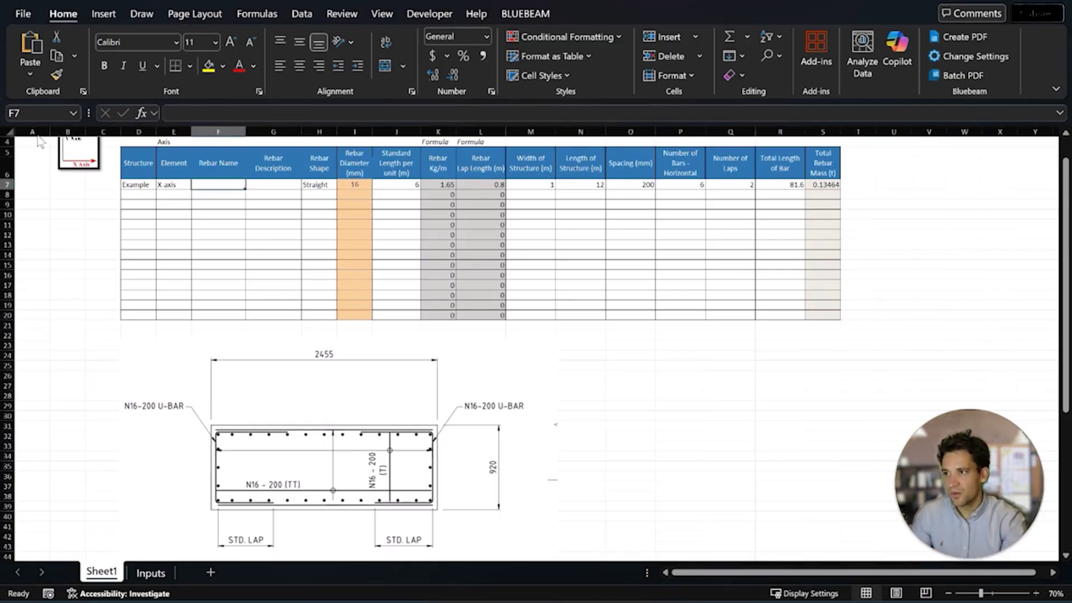
scroll(323, 422, up, 1)
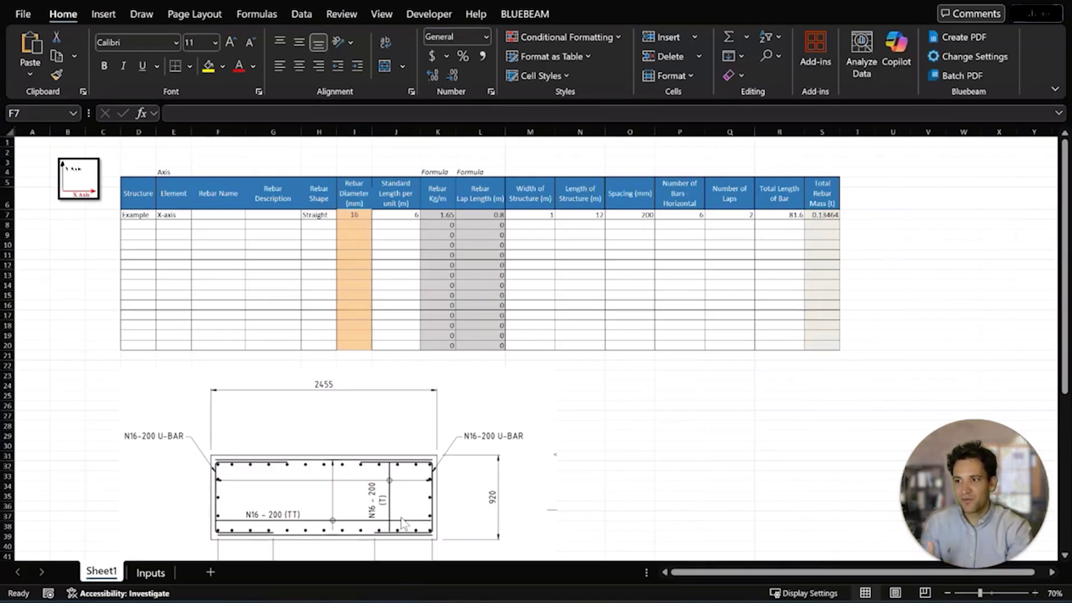
scroll(405, 524, down, 3)
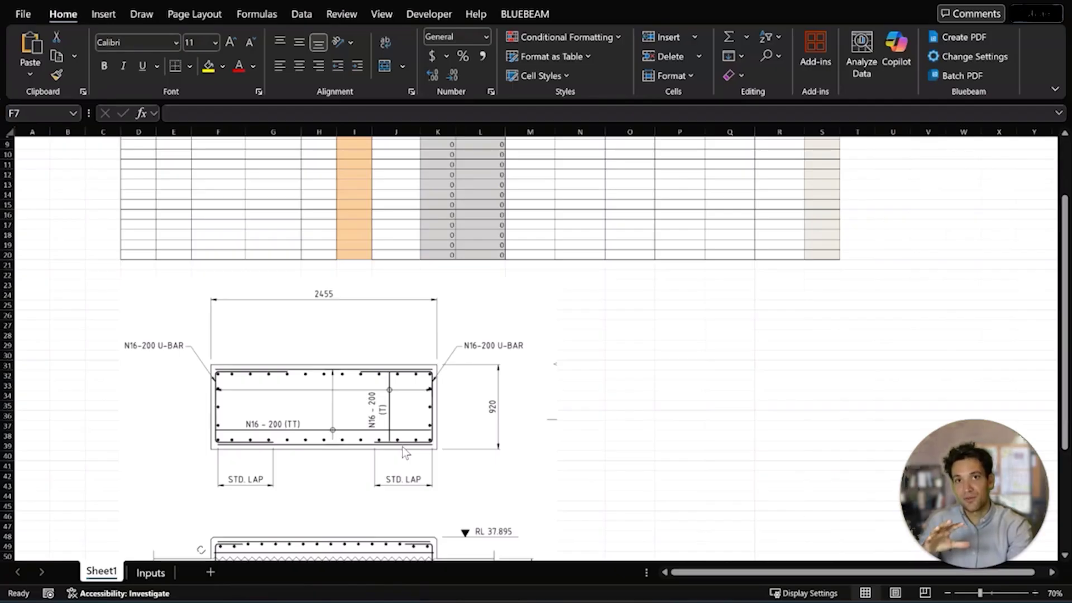
scroll(361, 453, down, 1)
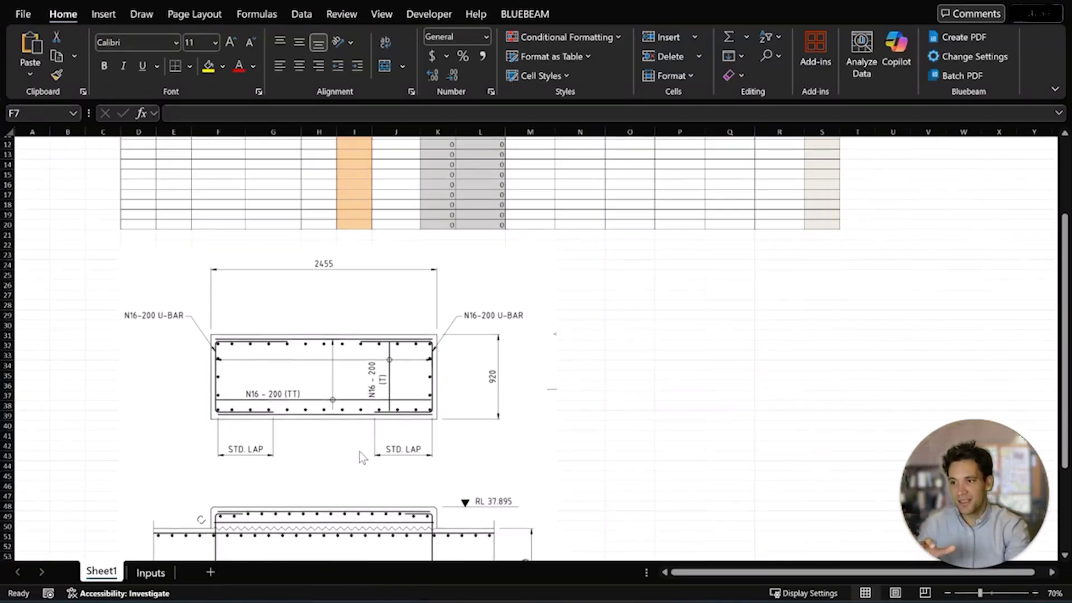
scroll(360, 451, up, 2)
scroll(363, 459, up, 1)
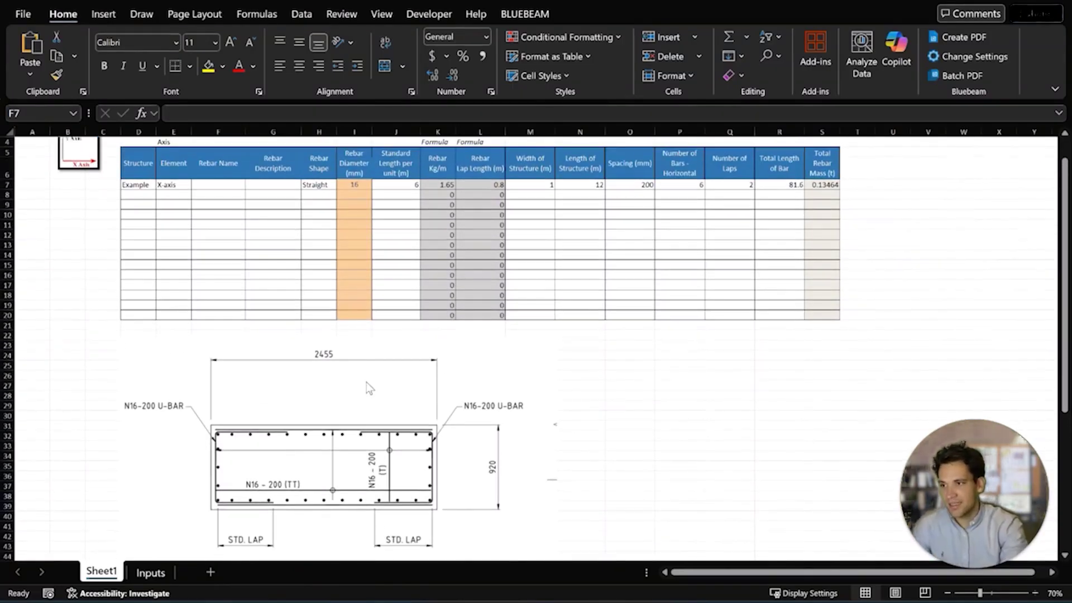
- Enter "Straight Bars" as the rebar name and "N16-200" as the rebar description in the Example row
scroll(357, 390, up, 1)
click(226, 217)
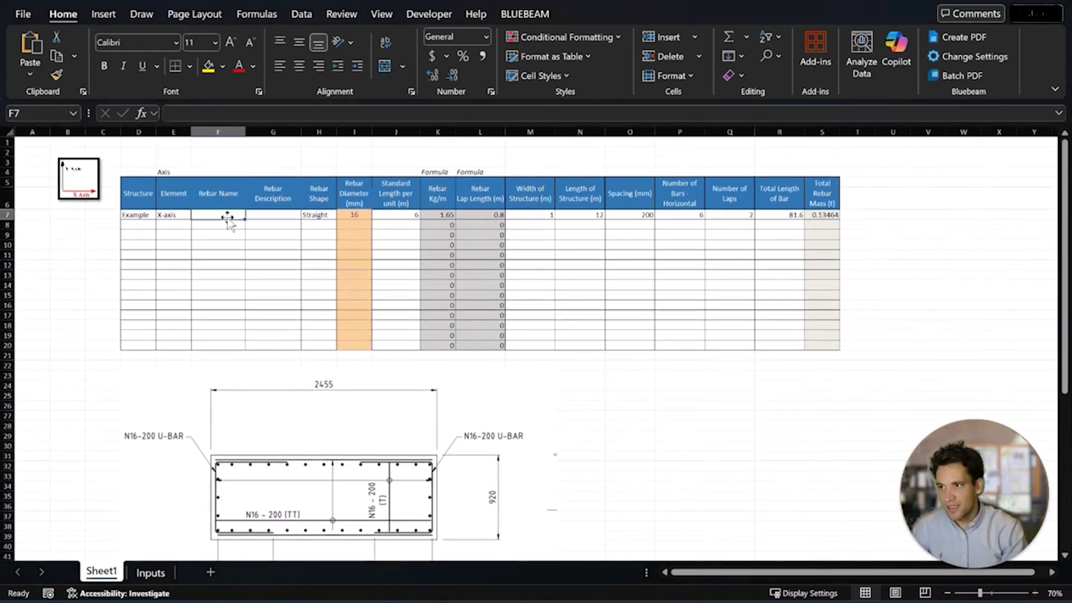
text(Straight Bar)
key(Tab)
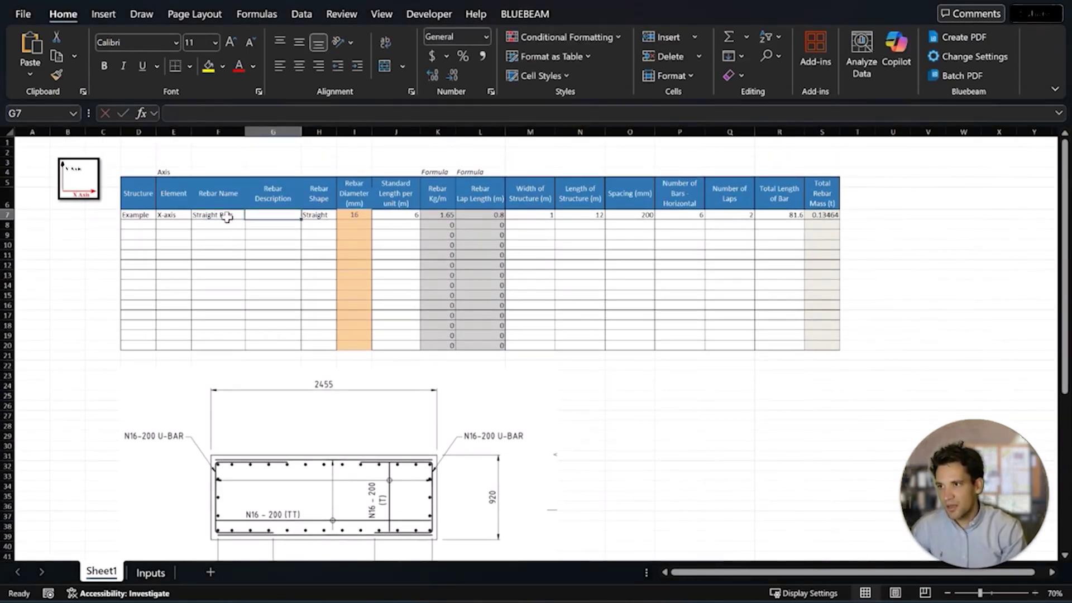
text(N16-2)
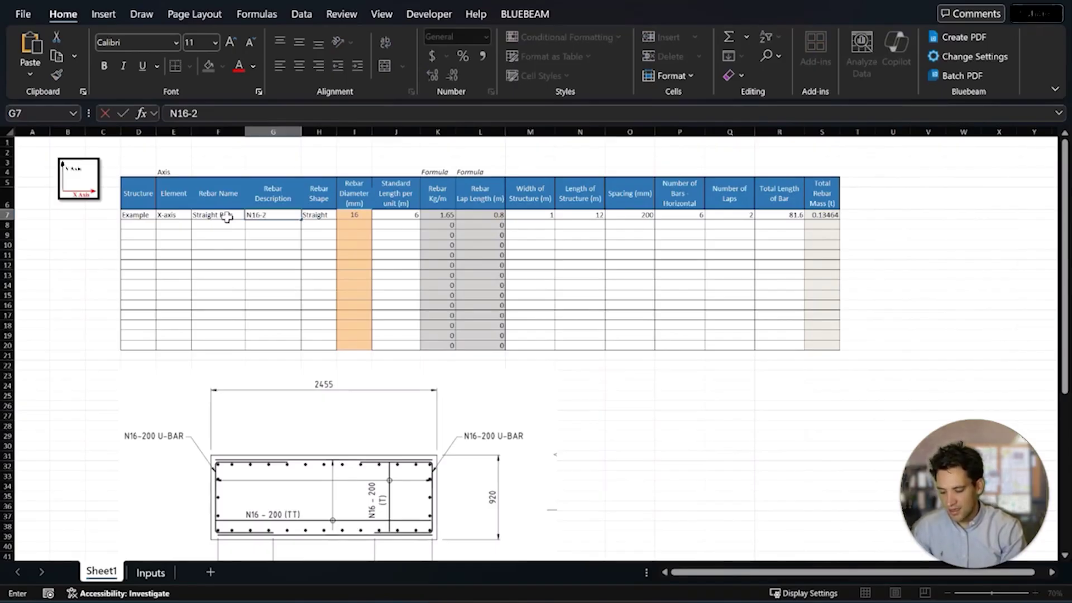
text(00)
key(Tab)
key(Tab)
key(Tab)
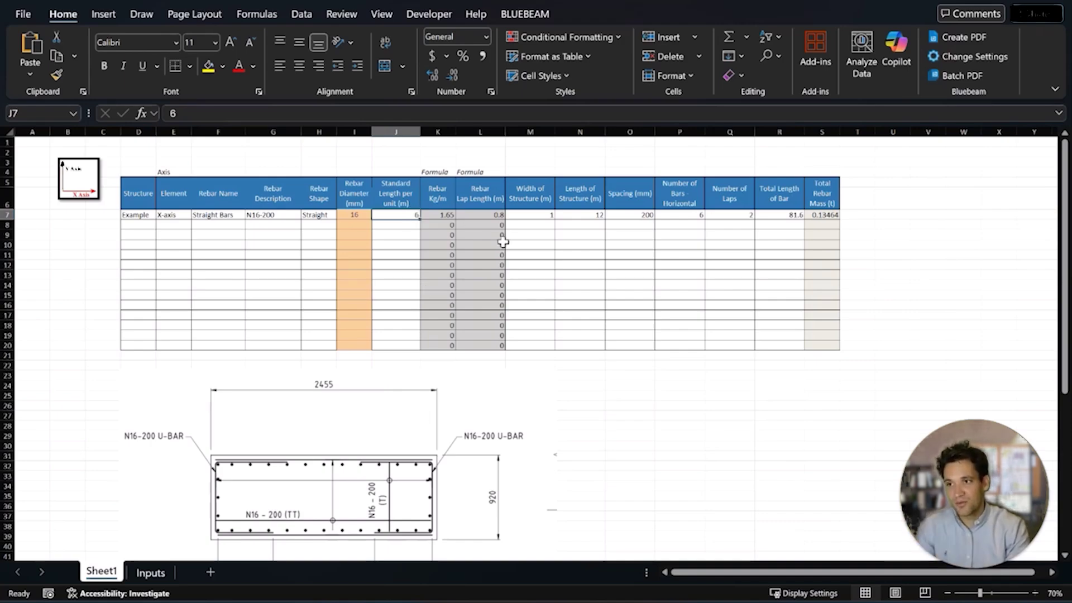
- Set the Example row's structure width to 0.92 m and structure length to 2.45 m
click(499, 216)
click(539, 216)
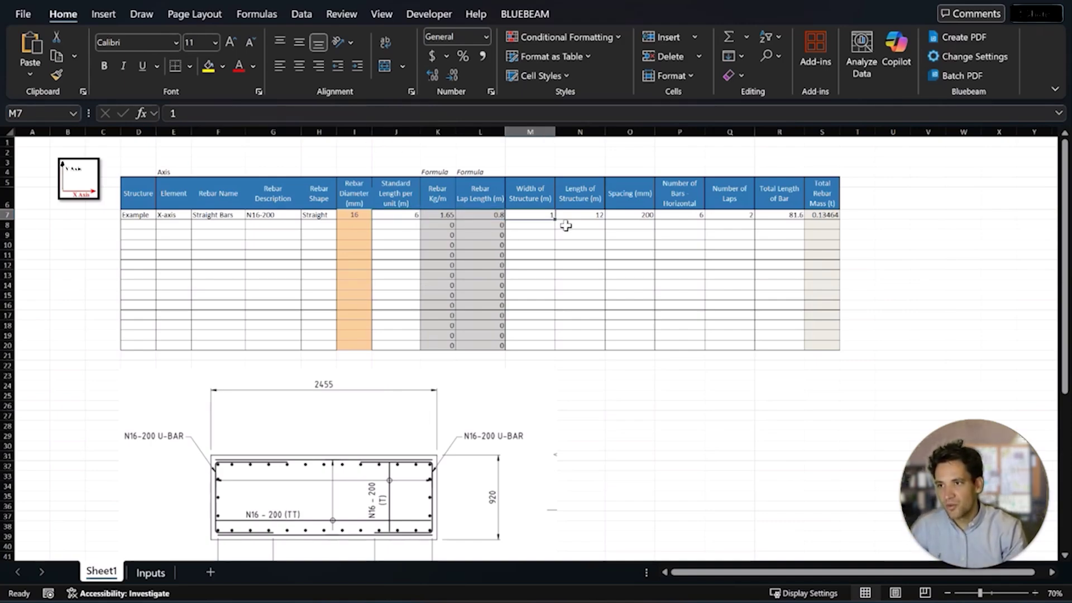
key(Right)
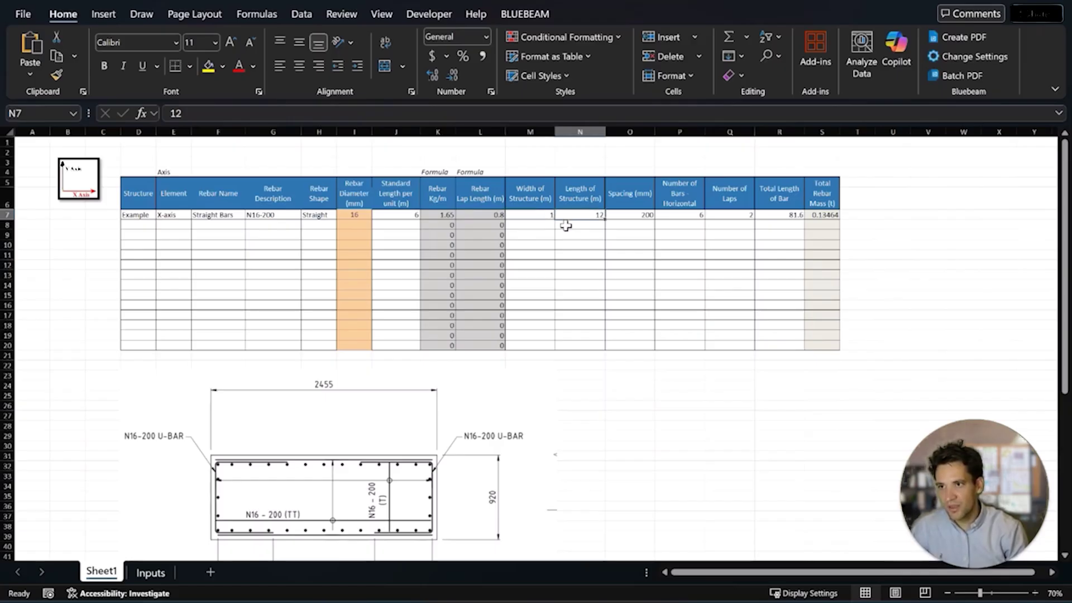
text(2.)
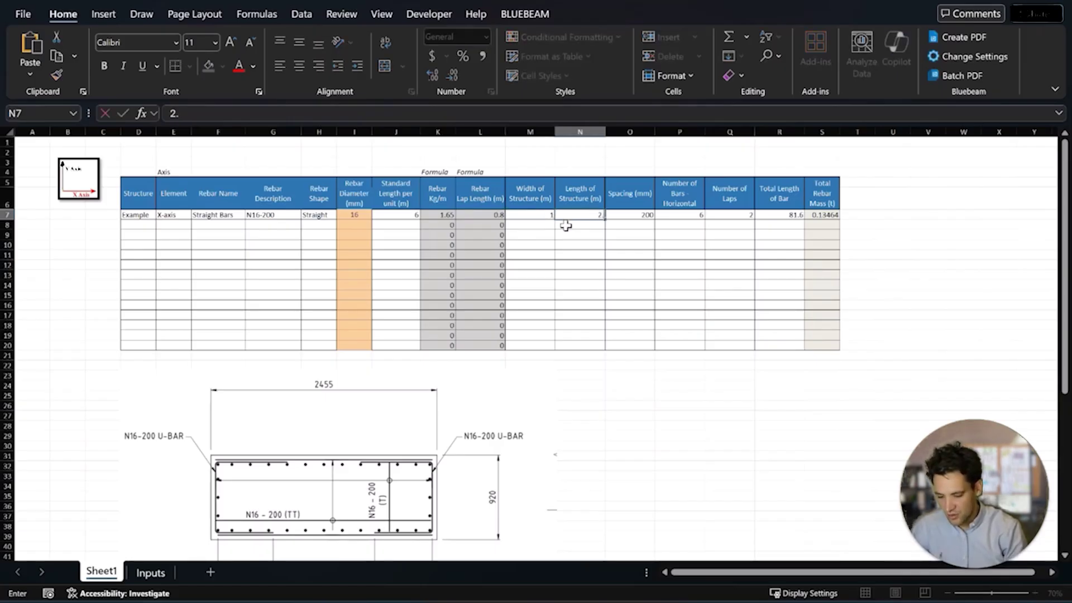
text(45)
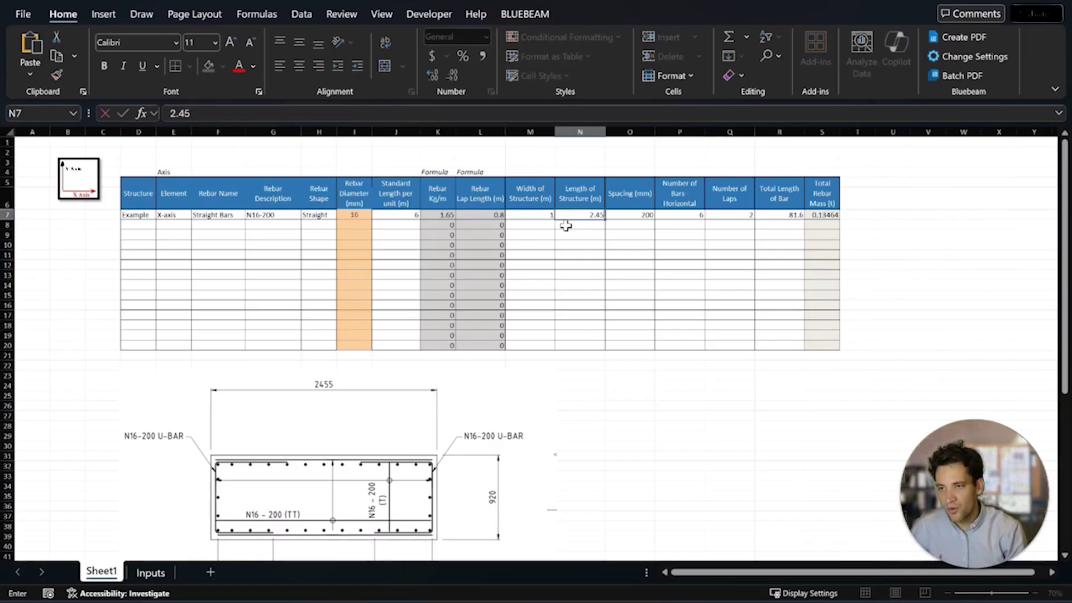
key(Return)
- Check the number of bars, total bar length and total rebar mass formulas in the Example row against the section drawing
click(689, 217)
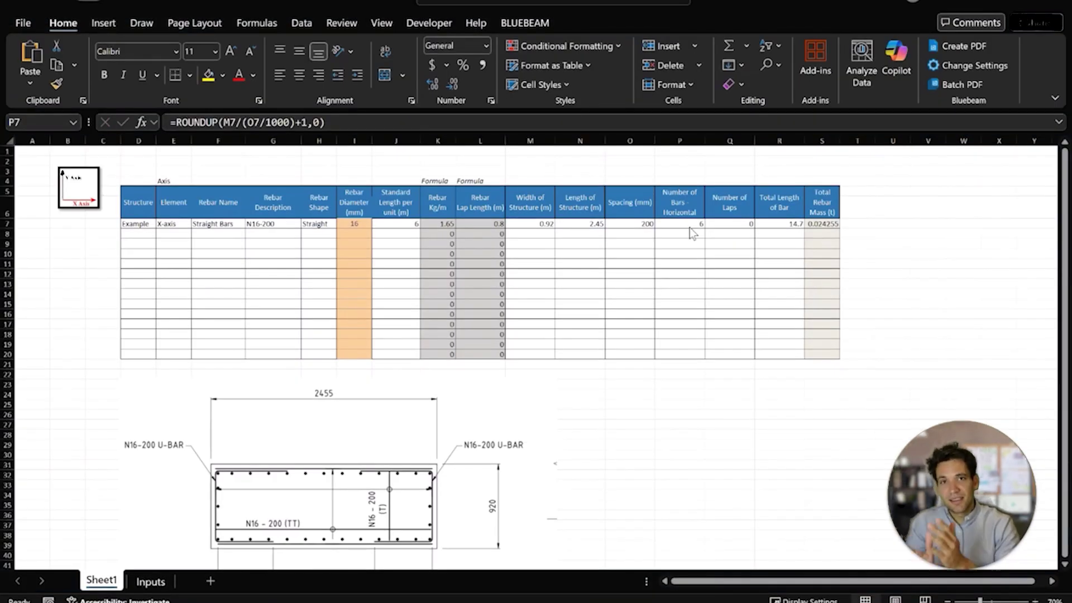
scroll(415, 444, down, 2)
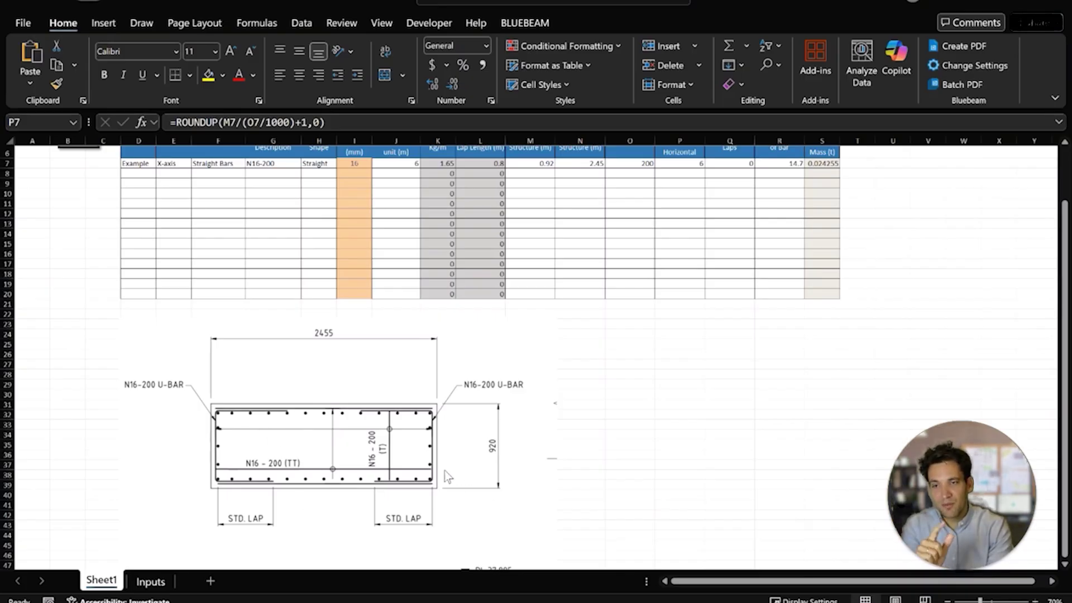
scroll(725, 414, up, 2)
click(796, 225)
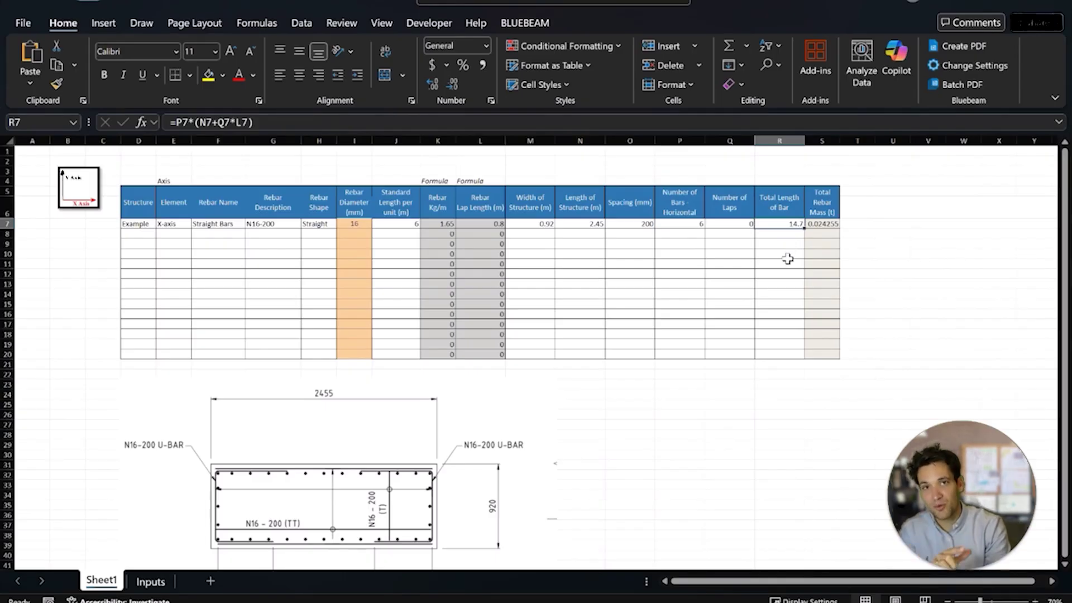
click(826, 224)
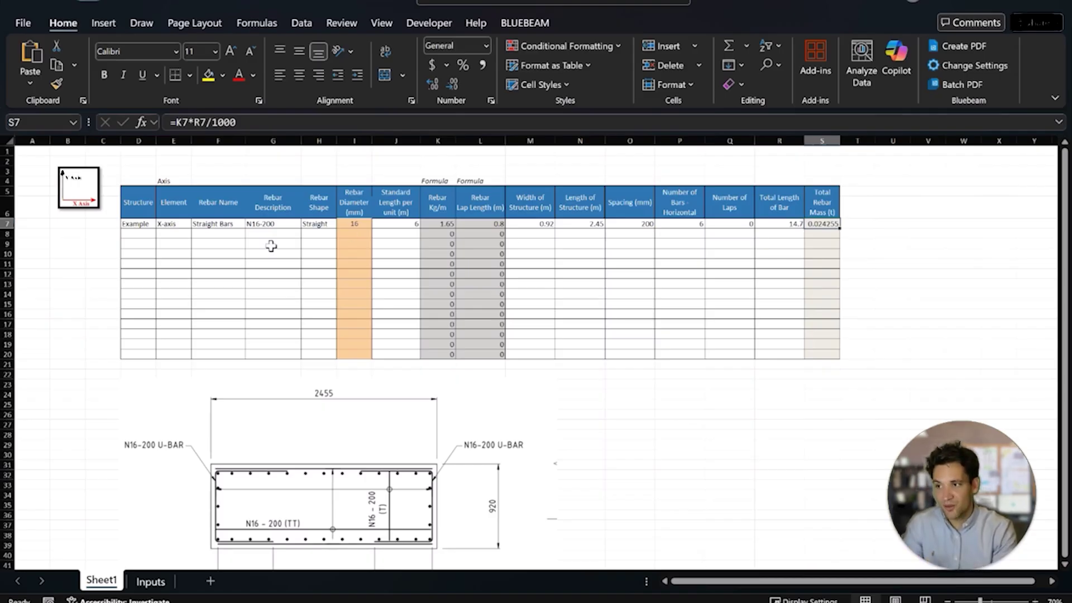
- Add a "Y-axis" element row below the X-axis row and copy the X-axis row's rebar name, description and shape into it
click(170, 234)
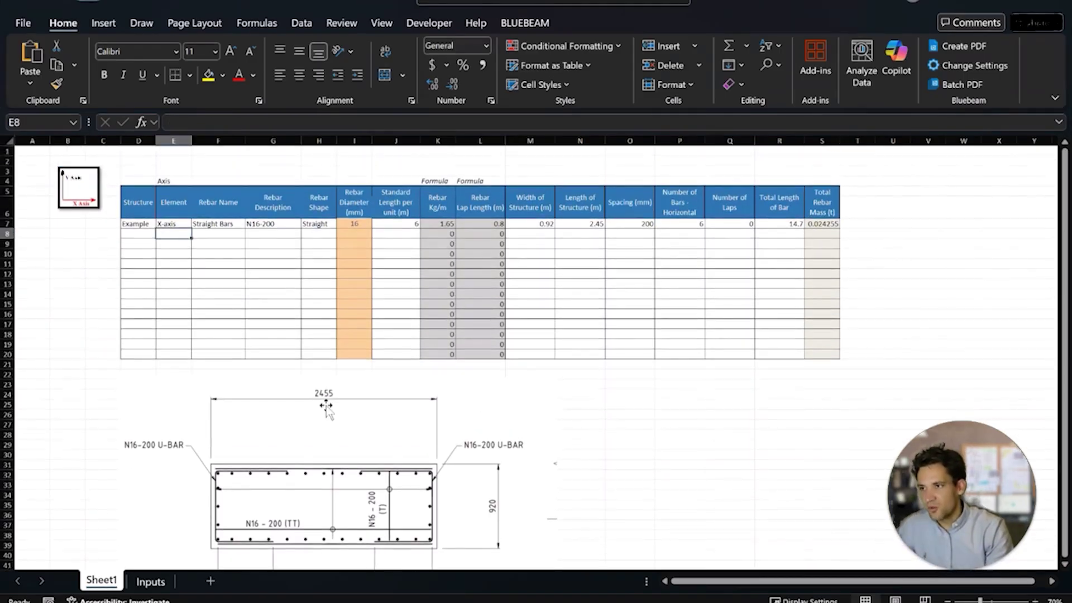
text(Y-axis)
key(Tab)
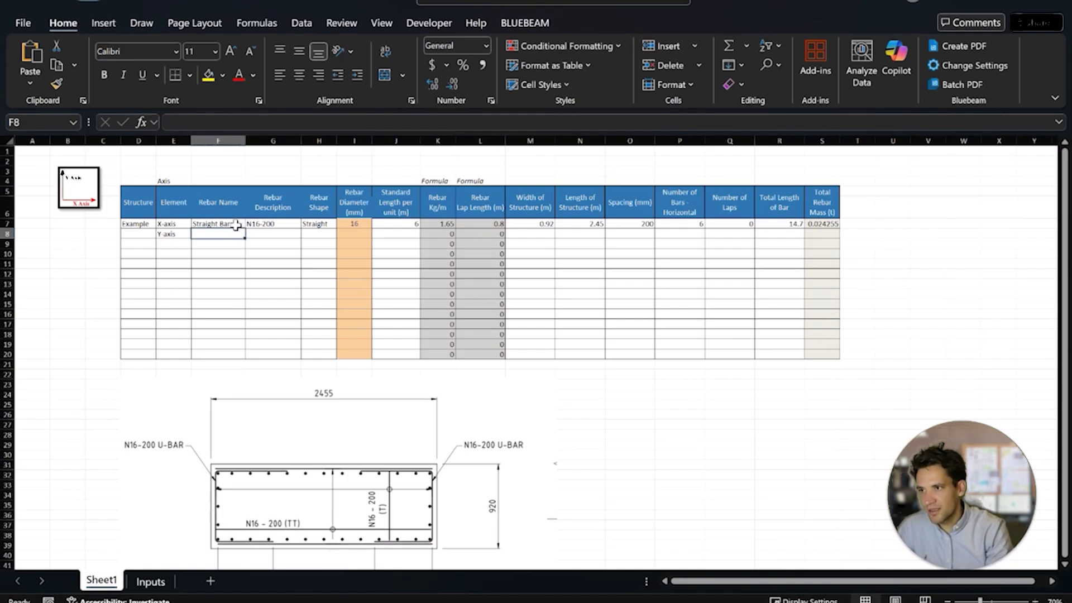
drag(229, 224, 313, 224)
key(ctrl+c)
click(220, 244)
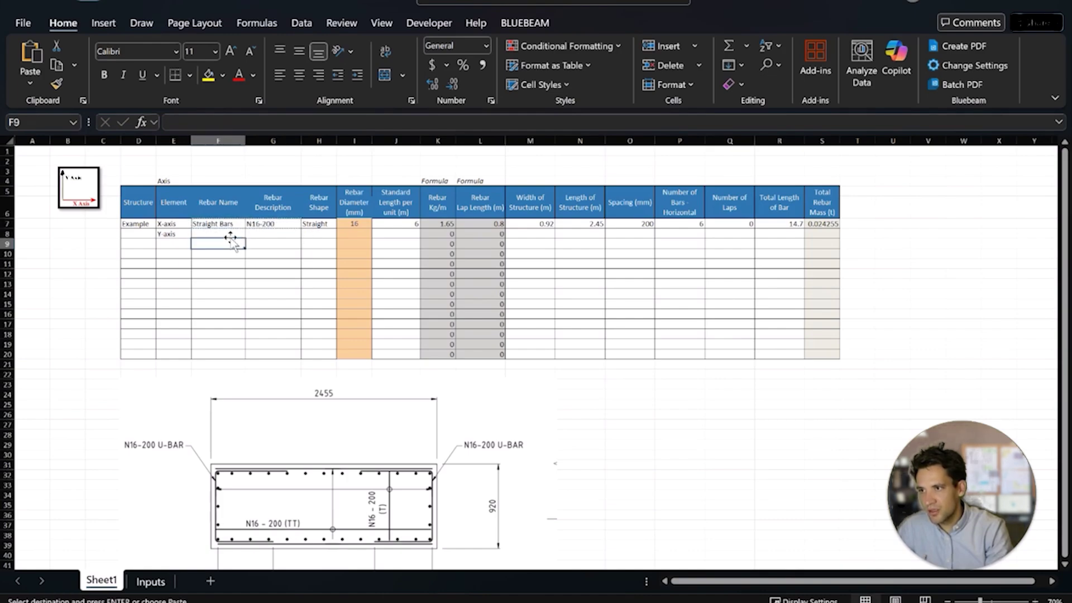
key(ctrl+v)
key(Right)
key(Right)
key(ctrl+z)
click(212, 232)
key(ctrl+v)
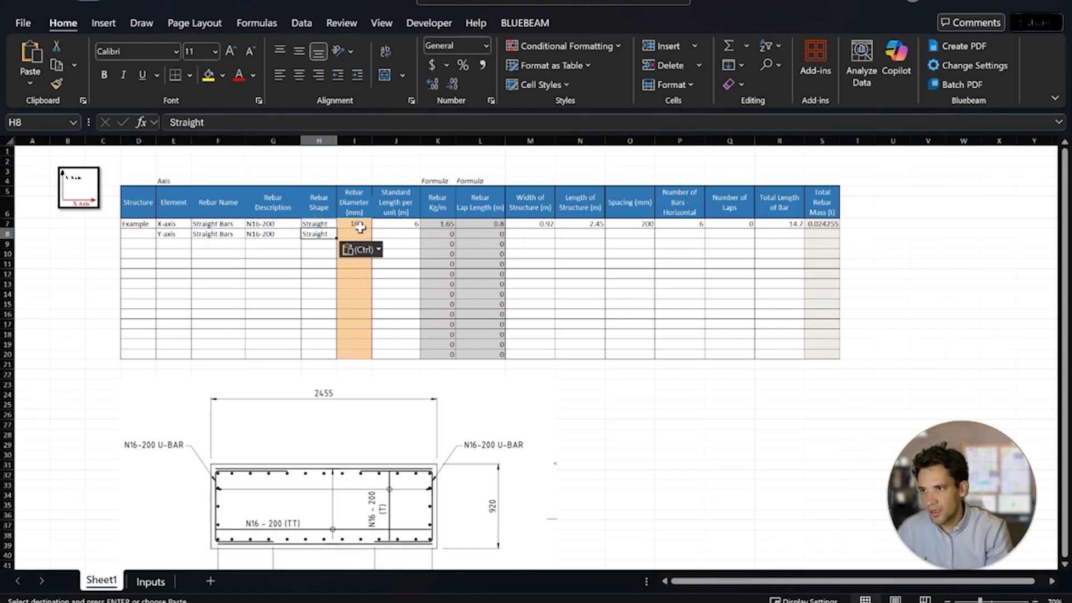
- Copy the 16 mm rebar diameter into the Y-axis row and set its standard length per unit to 6 m
click(354, 223)
key(ctrl+c)
click(354, 234)
key(ctrl+v)
click(399, 233)
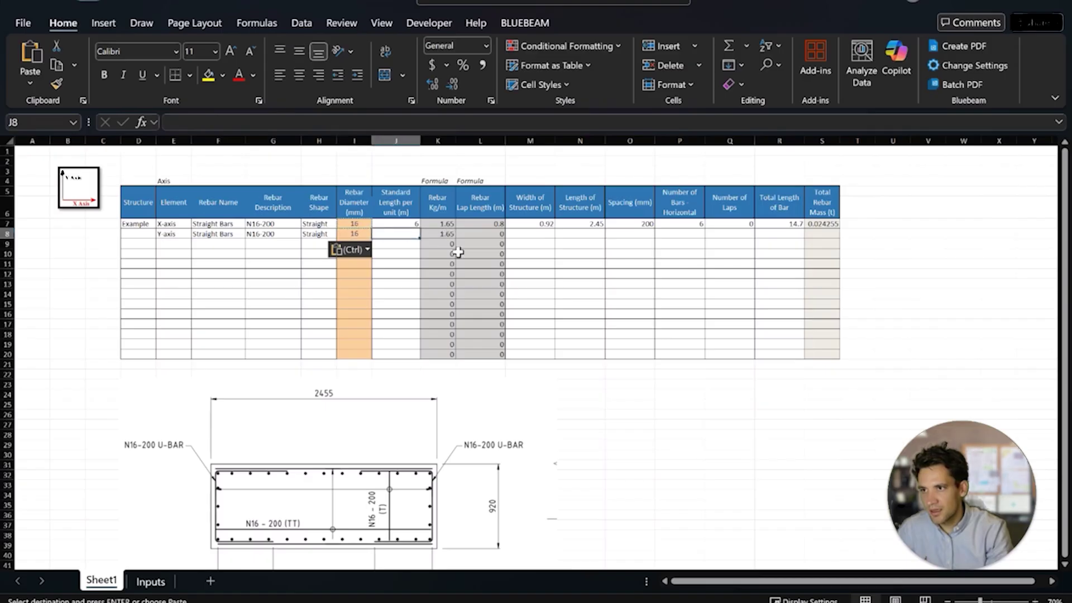
text(6)
key(Tab)
- Set the Y-axis row's structure width to 2.45 m, structure length to 0.92 m and spacing to 200 mm
key(Tab)
key(Tab)
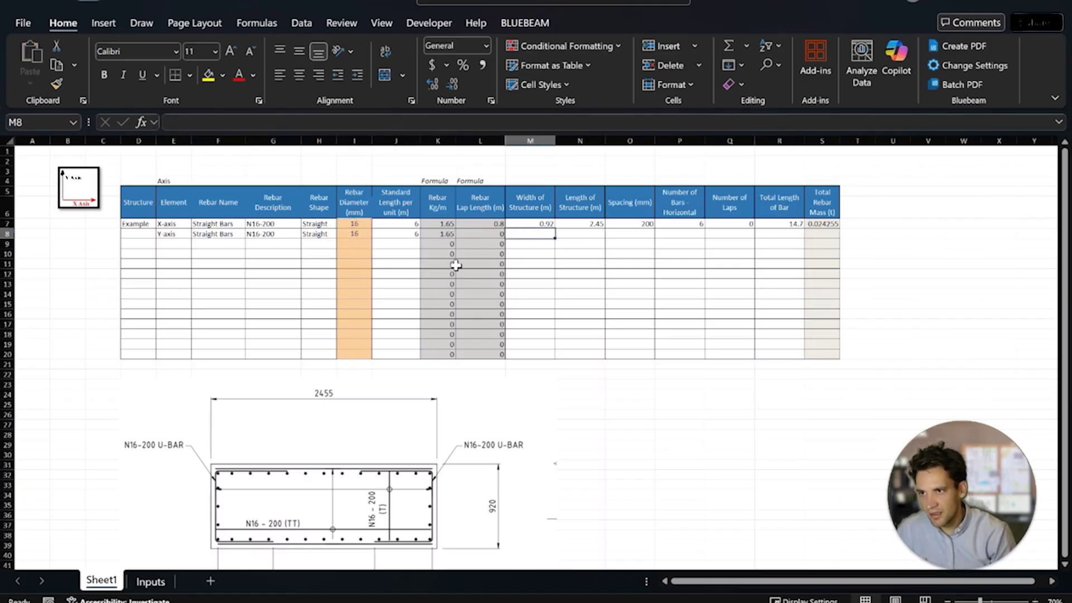
text(2.)
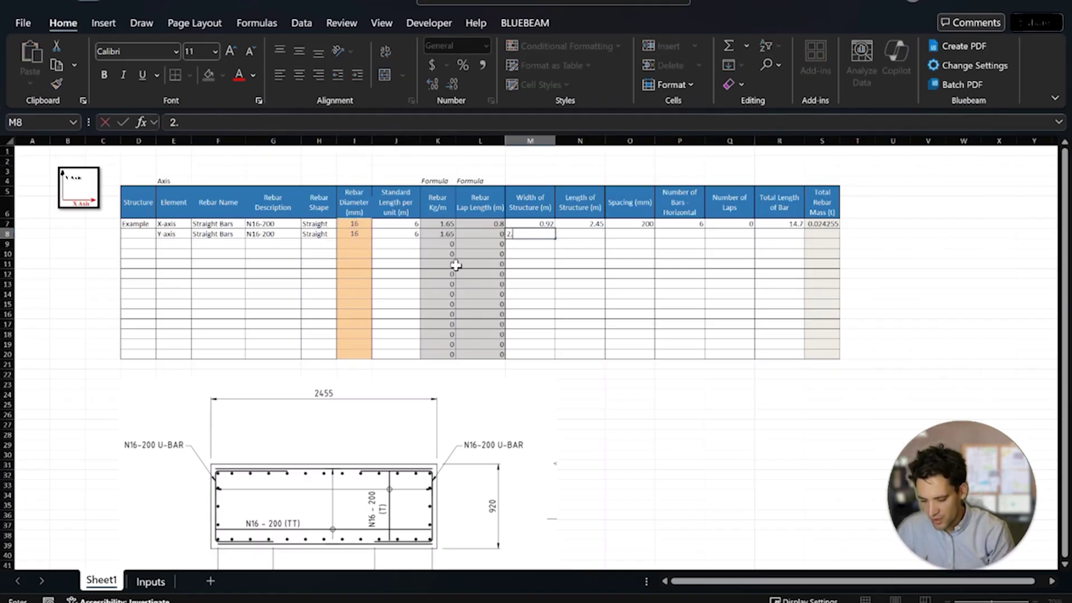
text(45)
key(Tab)
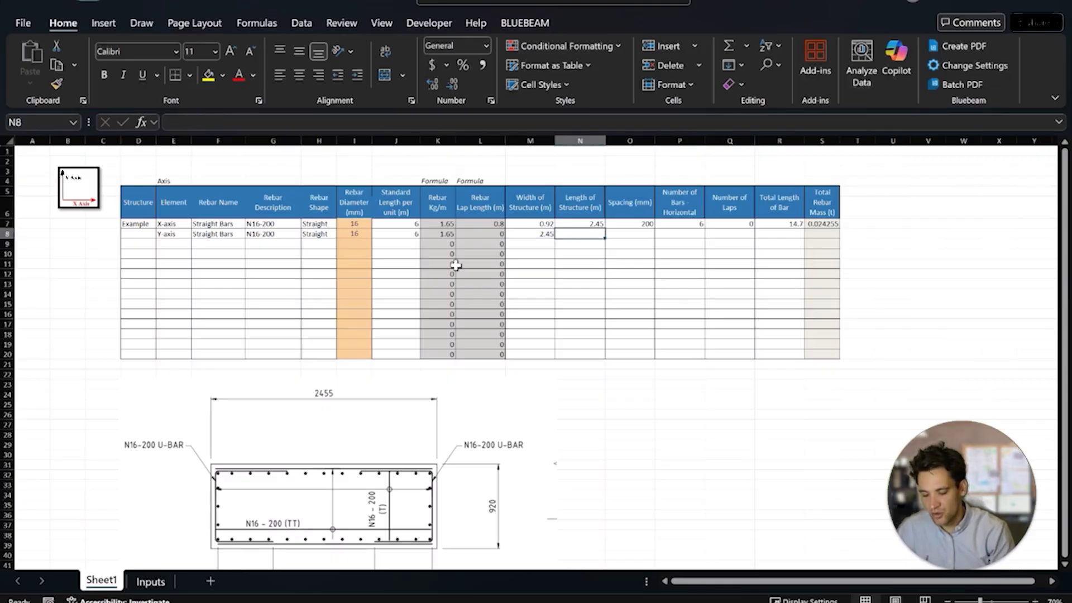
text(0.92)
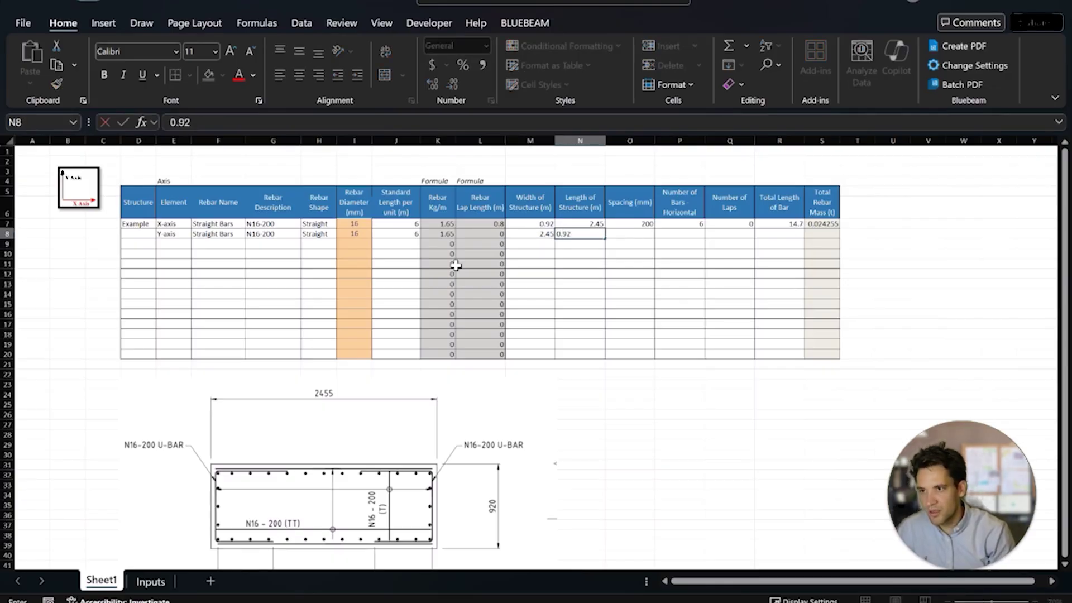
key(Return)
key(Up)
key(Right)
text(200)
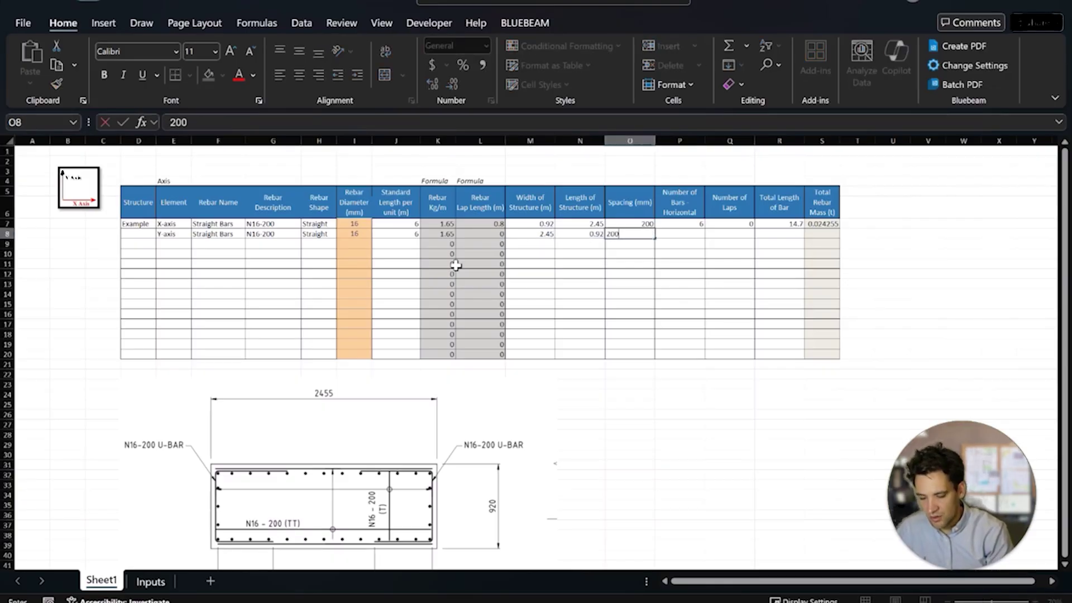
key(Return)
- Copy the X-axis row's formulas for number of bars, laps, total bar length and rebar mass into the Y-axis row
key(Up)
key(Right)
key(Up)
key(ctrl+c)
key(Down)
key(ctrl+v)
key(Right)
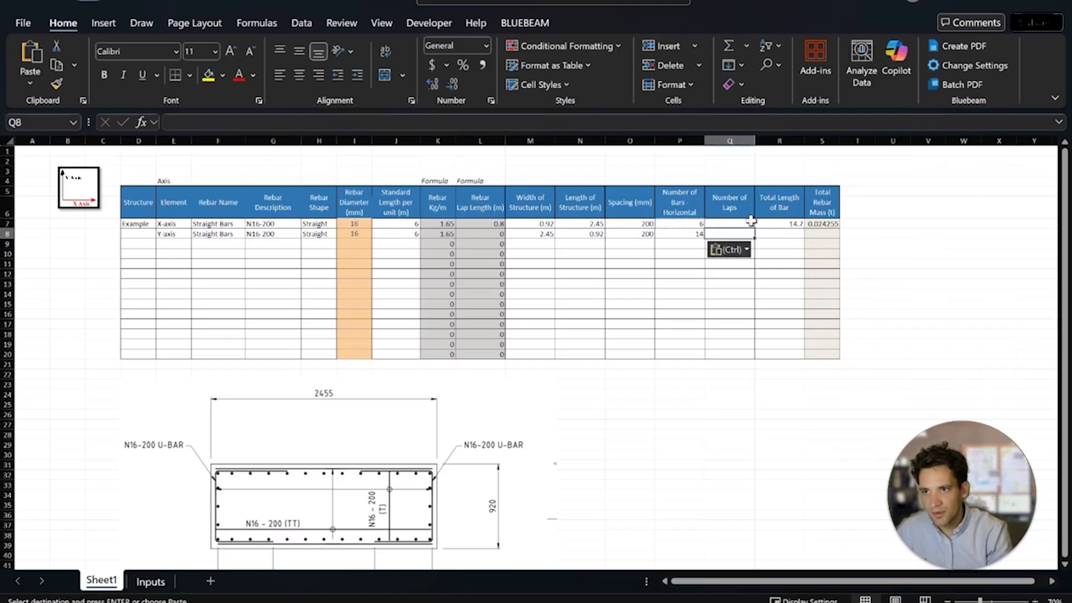
key(Up)
drag(757, 231, 804, 238)
click(798, 223)
click(821, 223)
drag(839, 228, 839, 238)
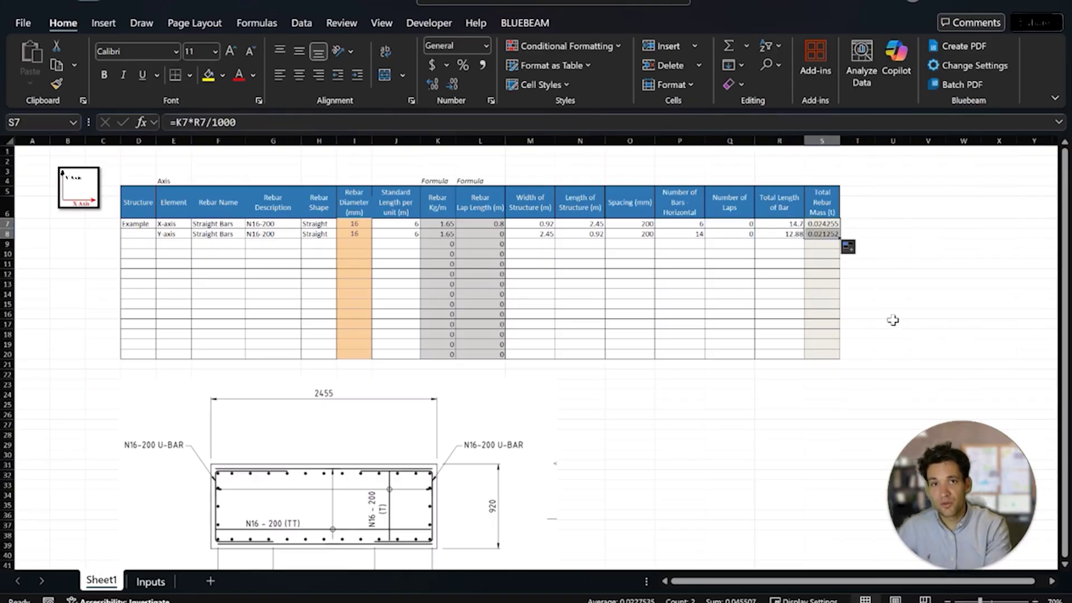
- Examine the N16-200 U-bar callouts and standard laps on the pedestal section drawing
click(161, 246)
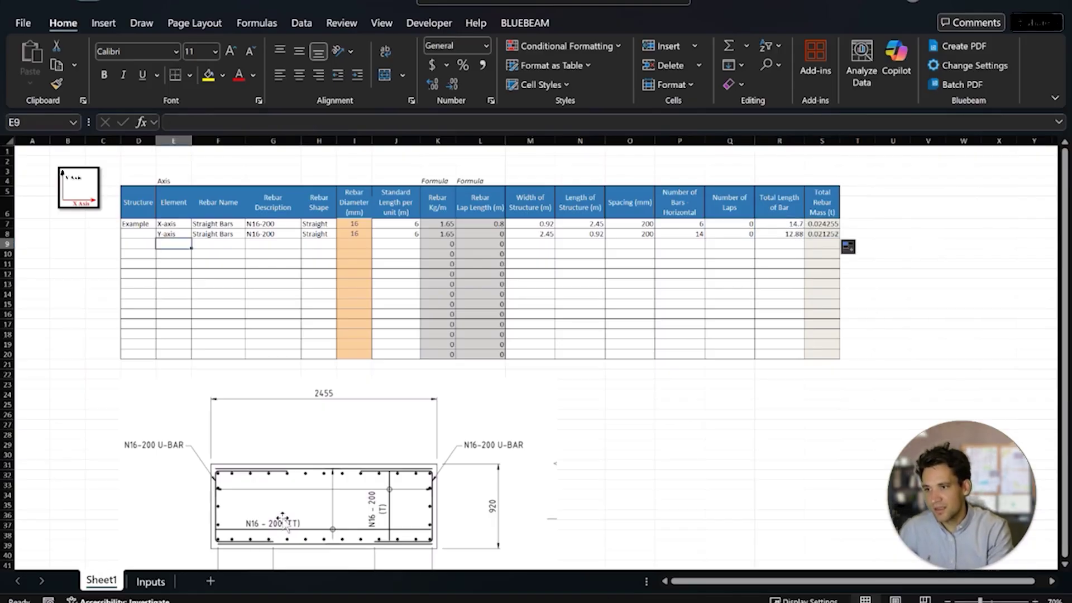
scroll(368, 497, down, 3)
scroll(196, 421, up, 2)
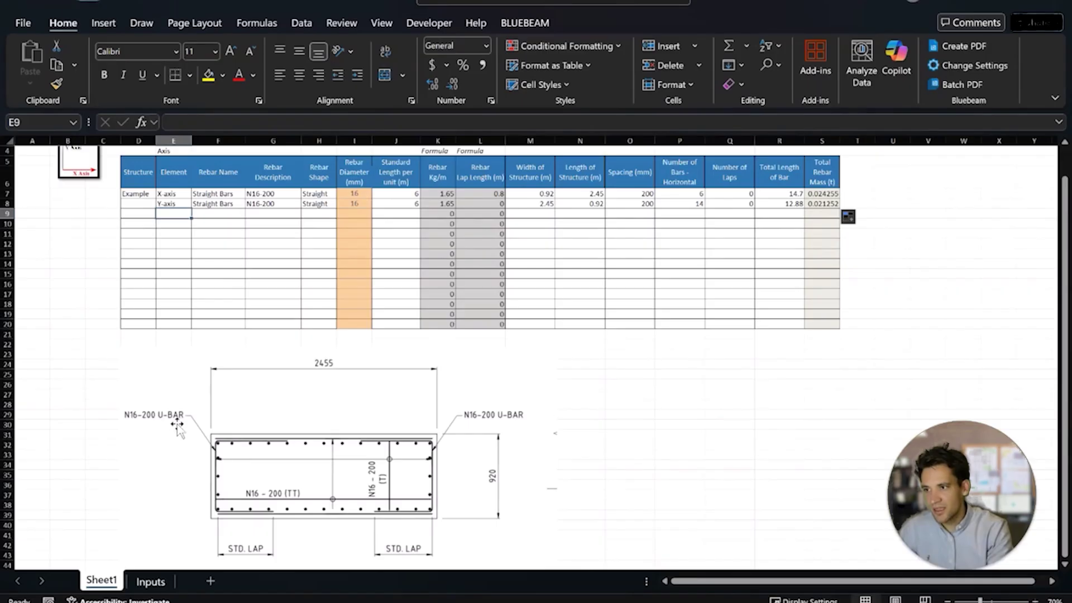
scroll(281, 475, up, 1)
scroll(281, 477, down, 2)
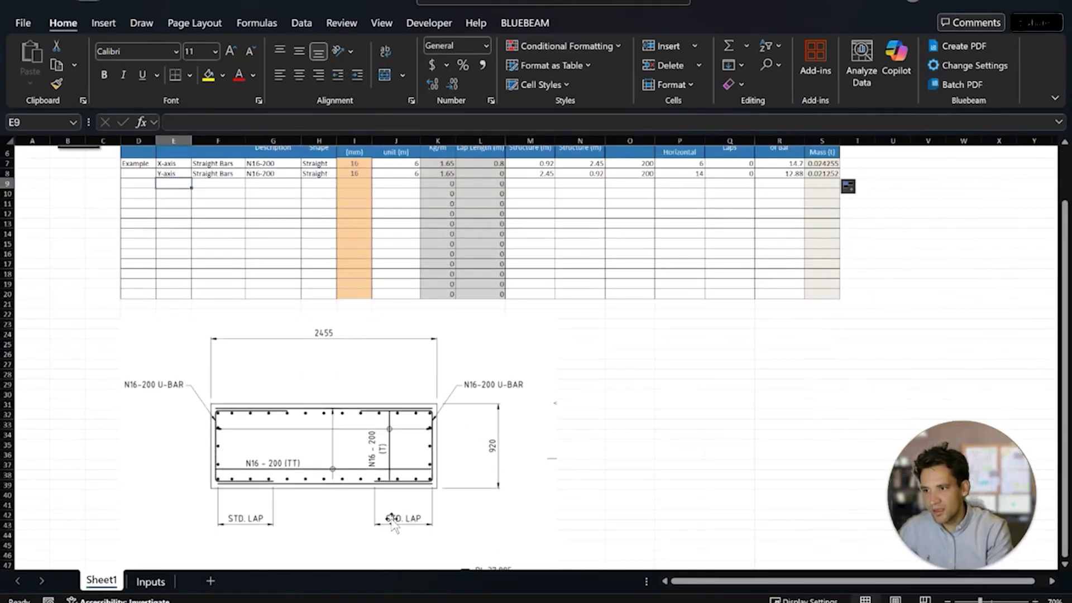
scroll(329, 338, up, 2)
scroll(326, 312, down, 2)
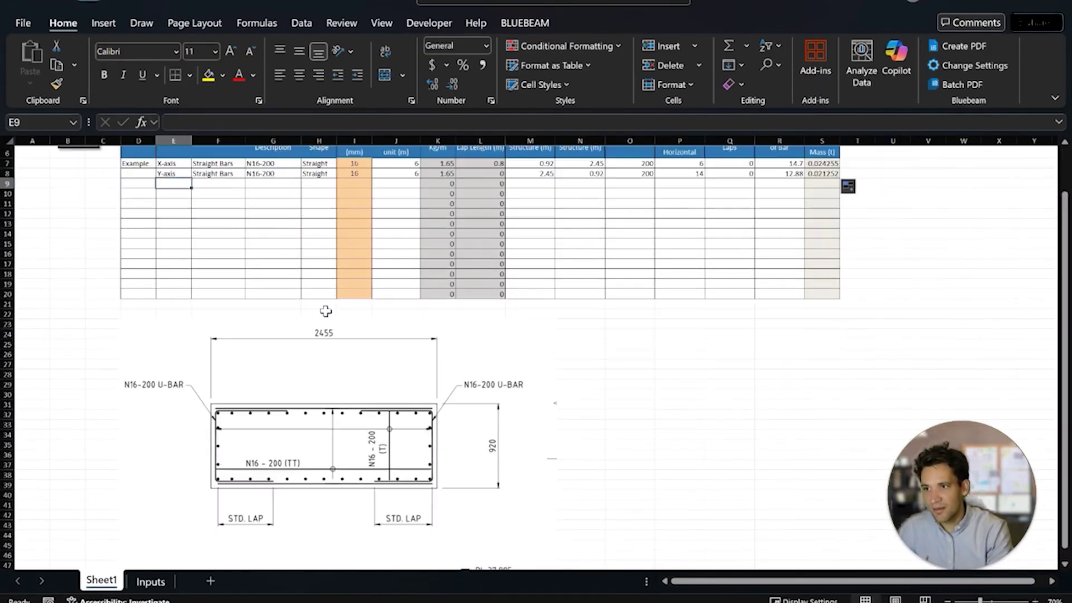
scroll(331, 238, up, 1)
- In the row below the Y-axis bars, select a 16 mm rebar diameter and copy in the N16-200 description and Straight shape
click(354, 214)
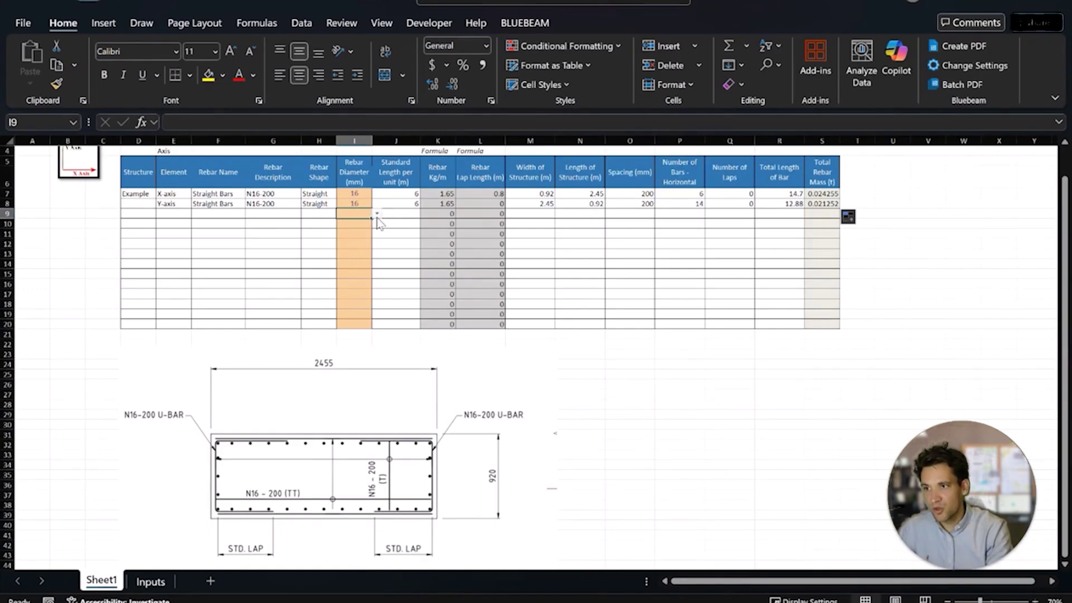
click(376, 216)
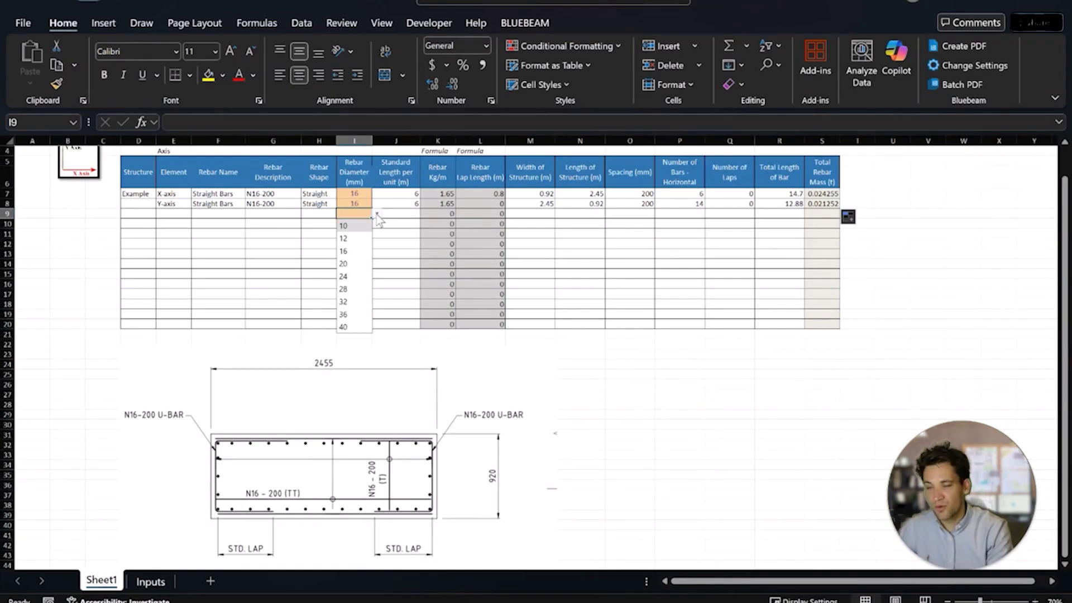
click(364, 251)
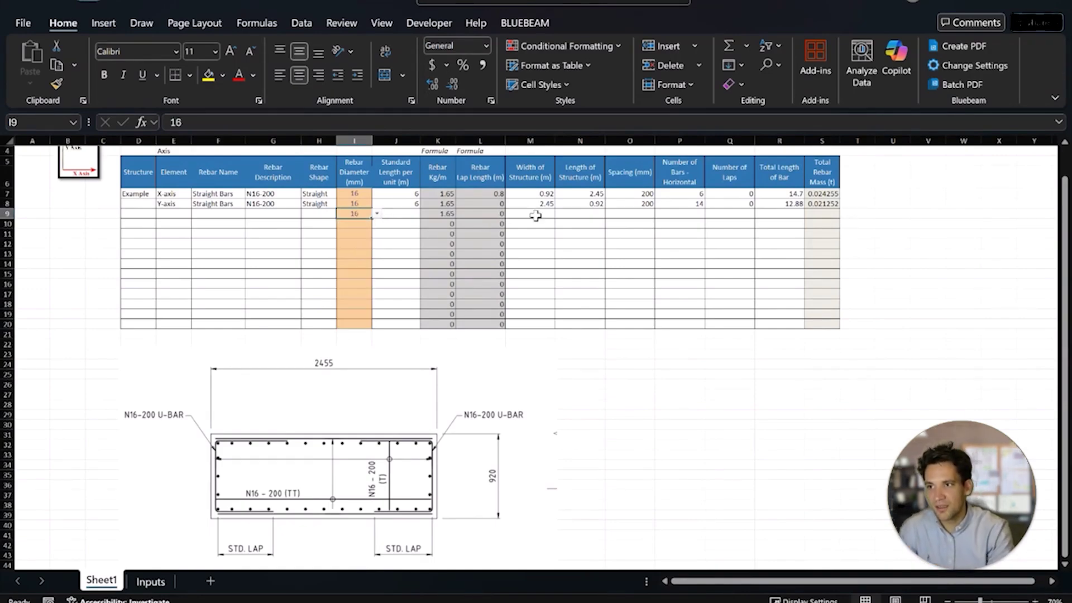
drag(282, 204, 316, 204)
key(ctrl+c)
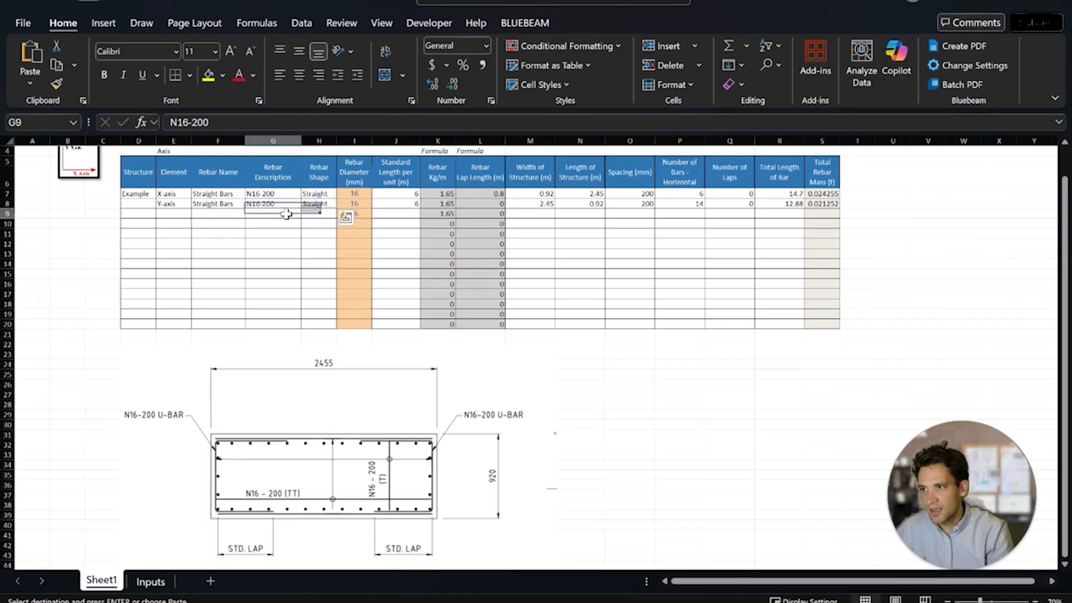
click(263, 214)
key(ctrl+v)
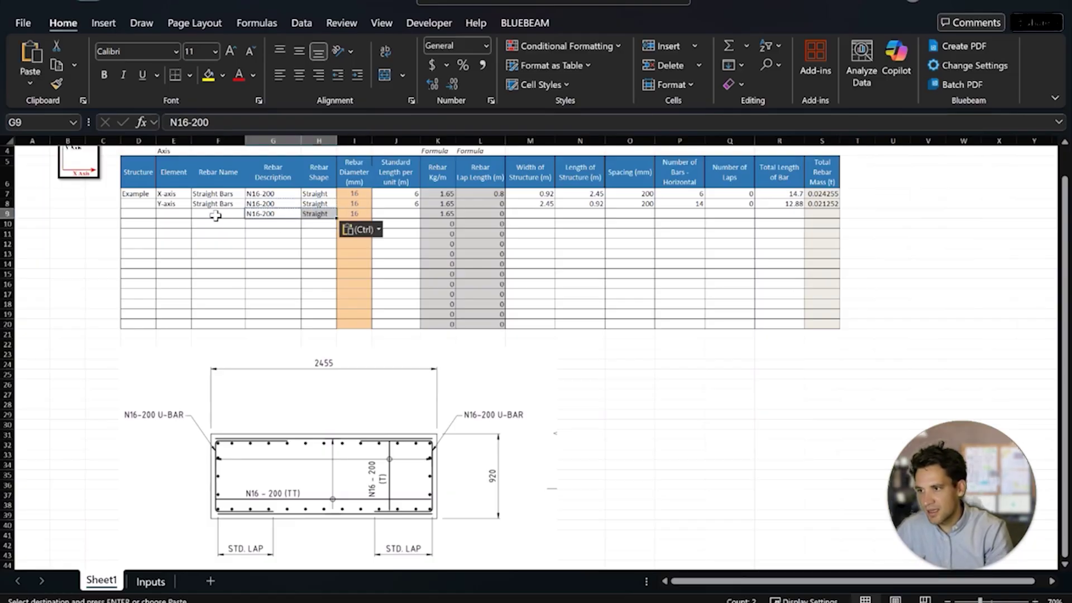
- Name the third row's rebar "U-Bar" and set its standard length per unit to 6 m
click(215, 215)
text(U-Bar)
key(Tab)
key(Tab)
key(Tab)
key(Tab)
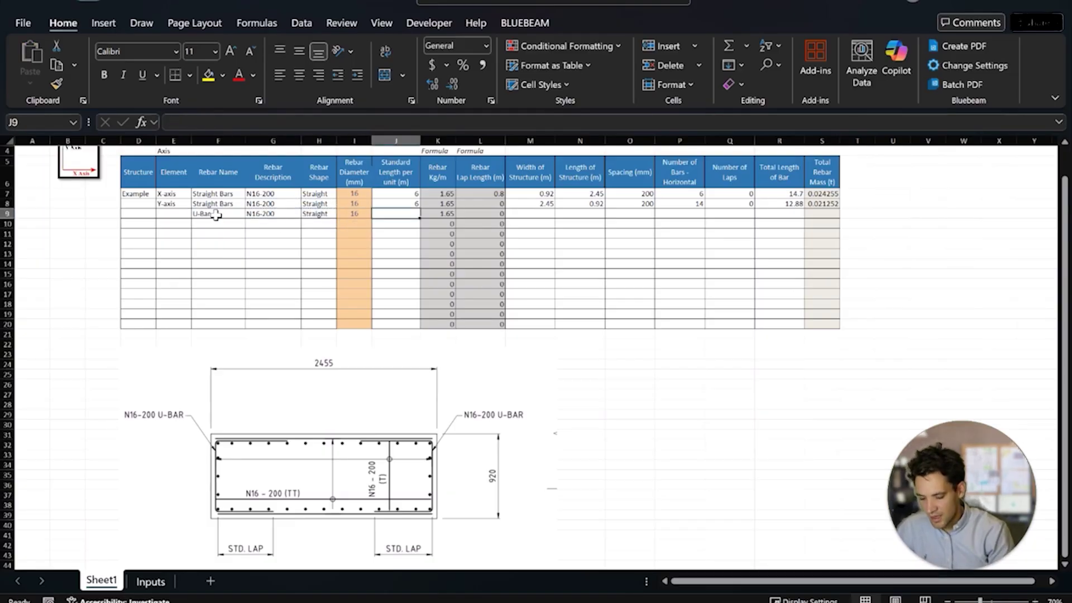
text(6)
key(Return)
- Enter 0.92 m as the U-Bar row's structure length
key(Right)
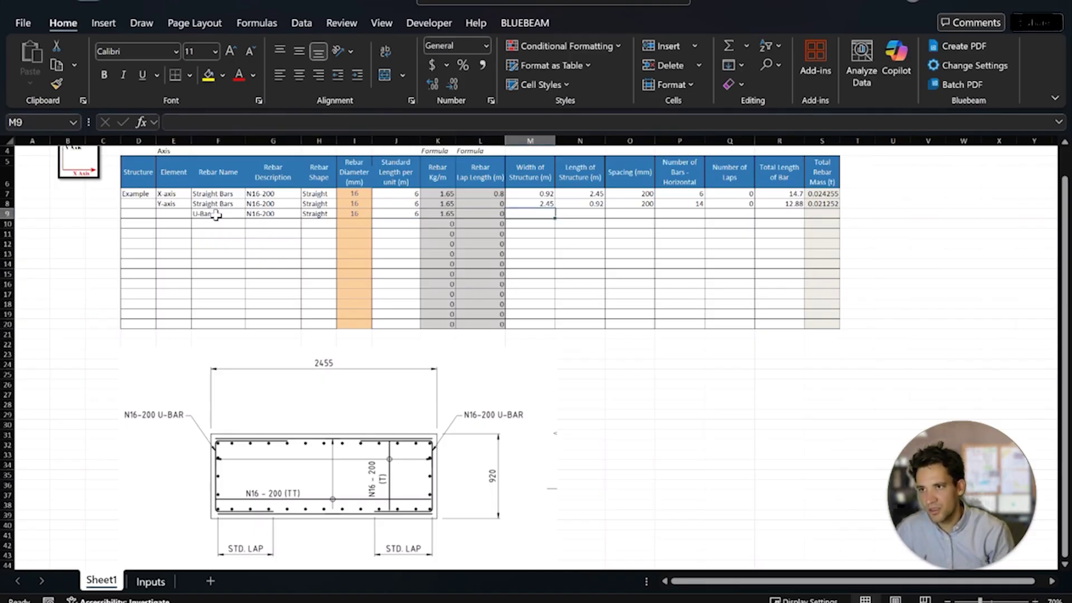
key(Up)
key(Right)
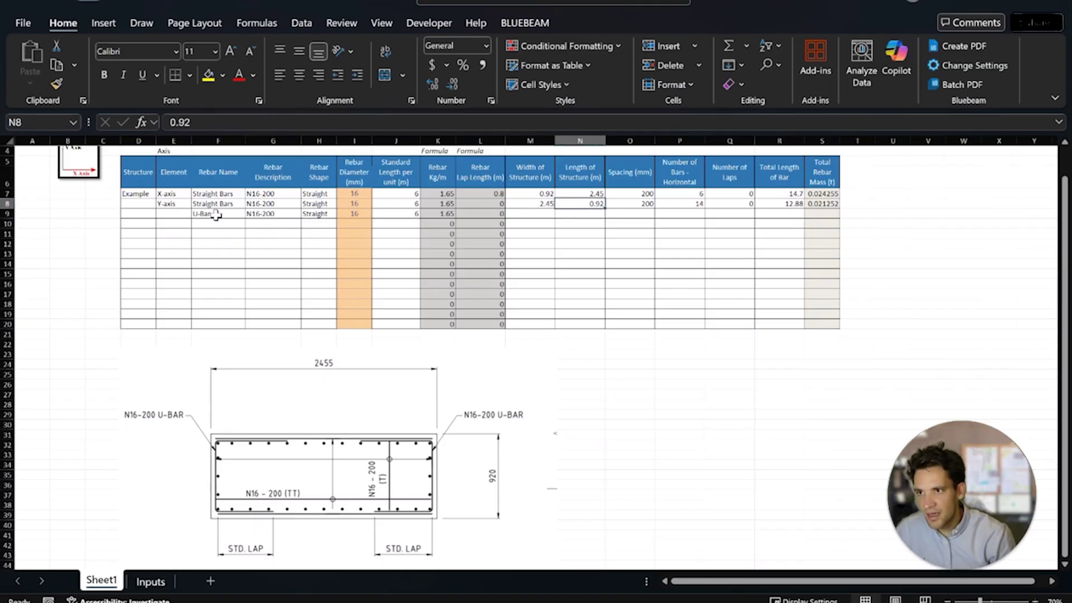
key(Down)
text(0)
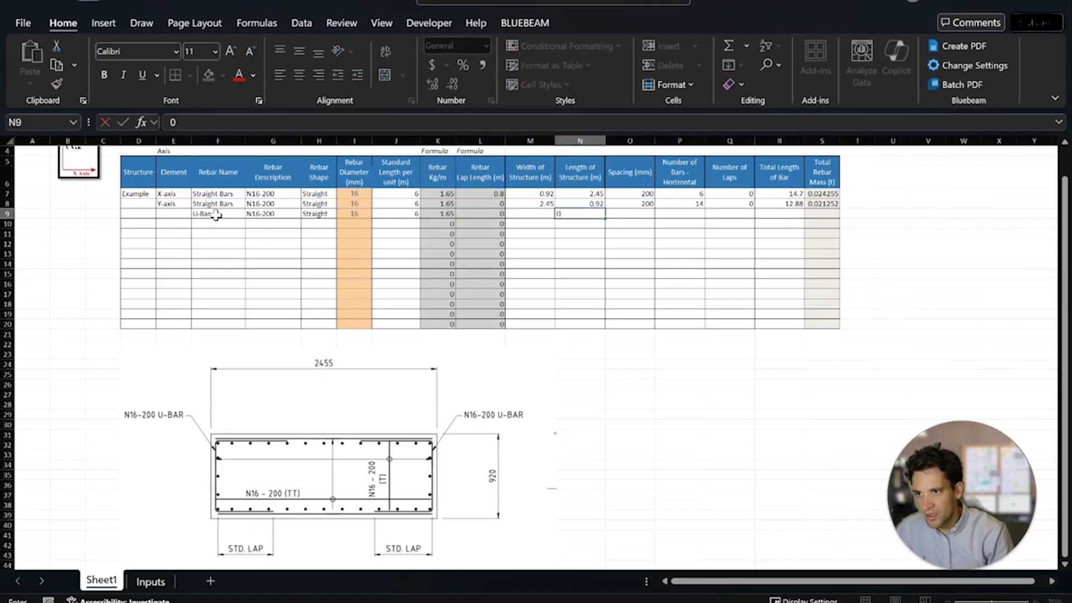
key(Left)
key(Left)
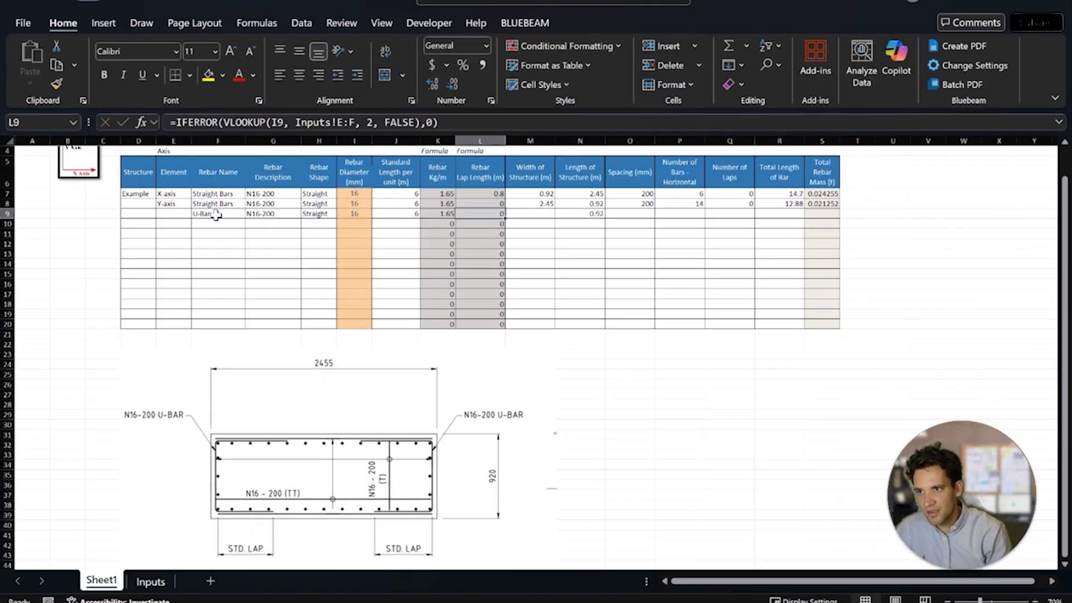
- Look up the 16 mm bar's lap length in the Inputs sheet and set the U-Bar row's structure length to =0.92+0.8*2
click(154, 583)
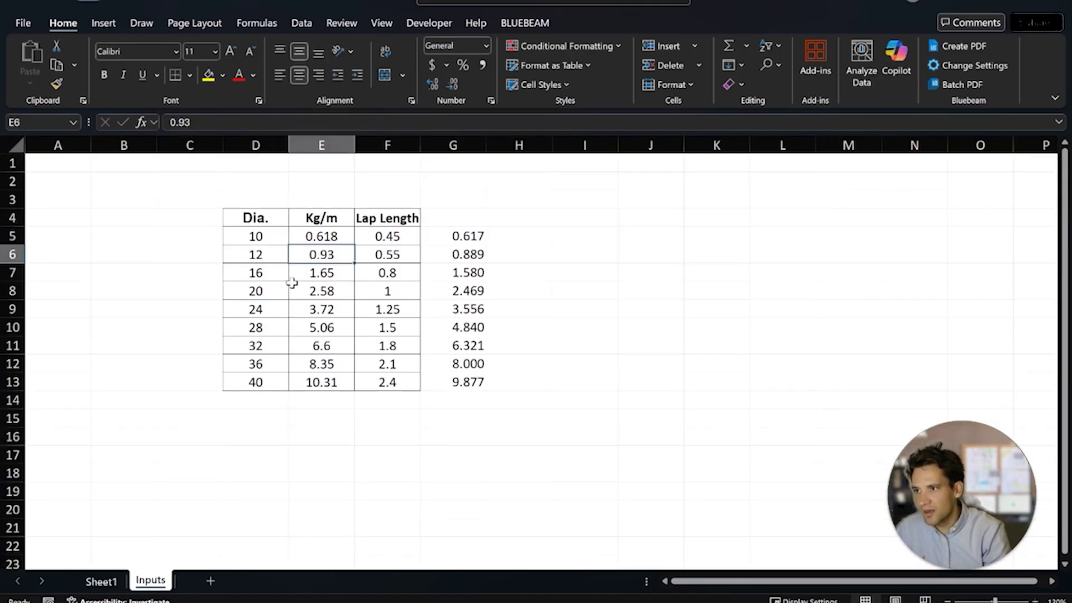
drag(285, 274, 383, 275)
click(391, 273)
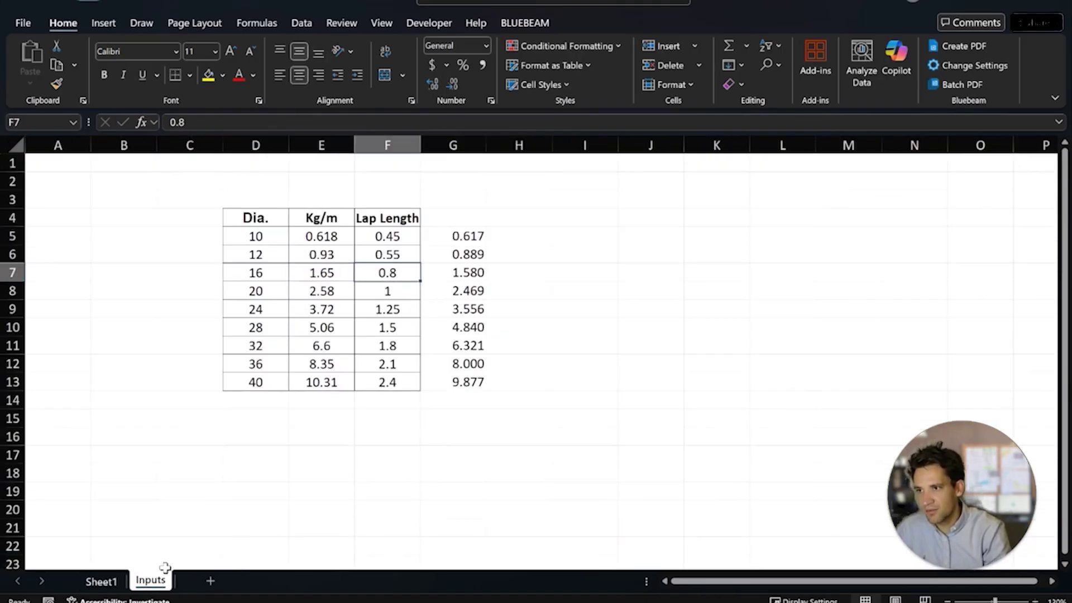
click(102, 582)
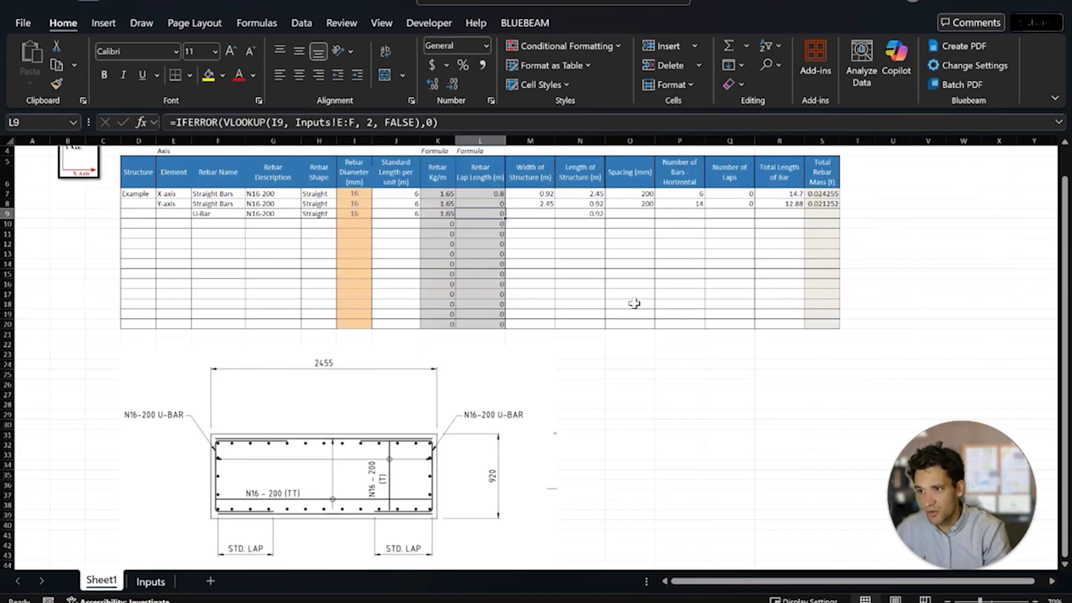
click(594, 213)
click(172, 122)
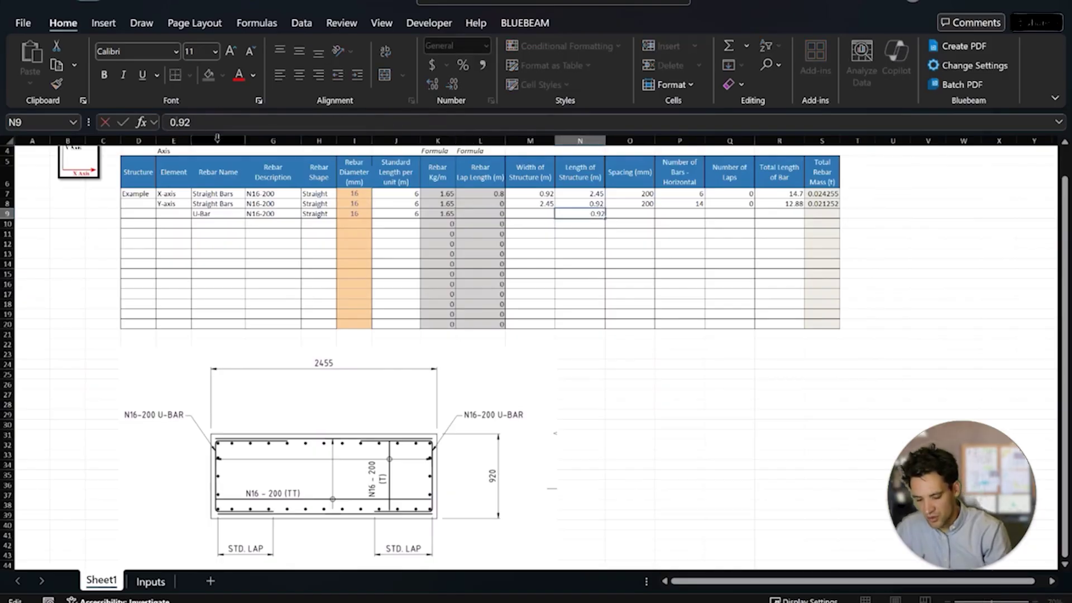
text(=)
click(227, 122)
text(+0.8*2)
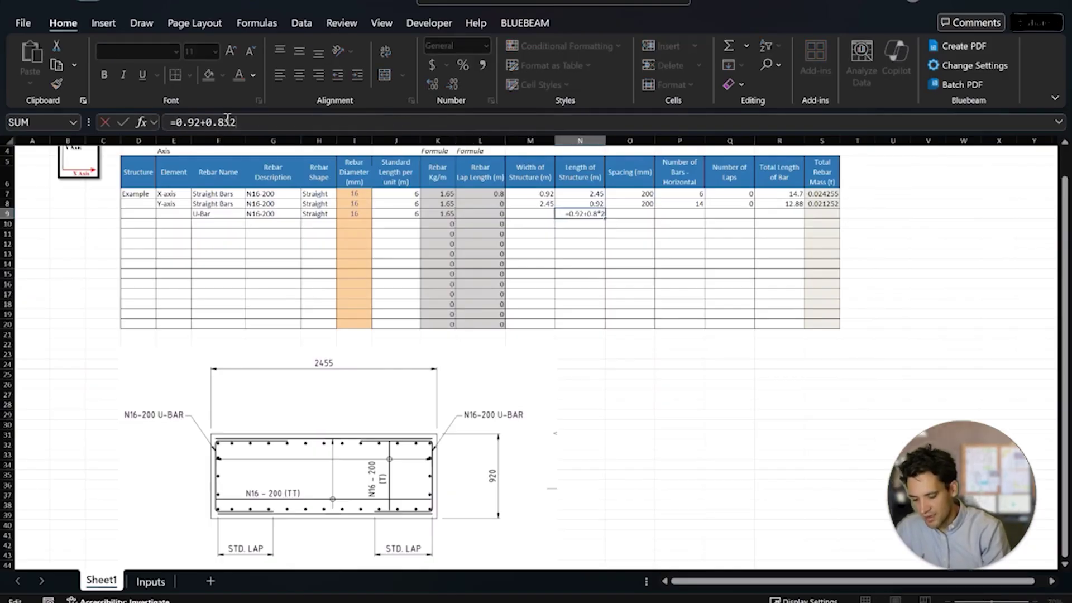
key(Return)
- Set the U-Bar row's number of horizontal bars to 2
key(Up)
key(Right)
key(Right)
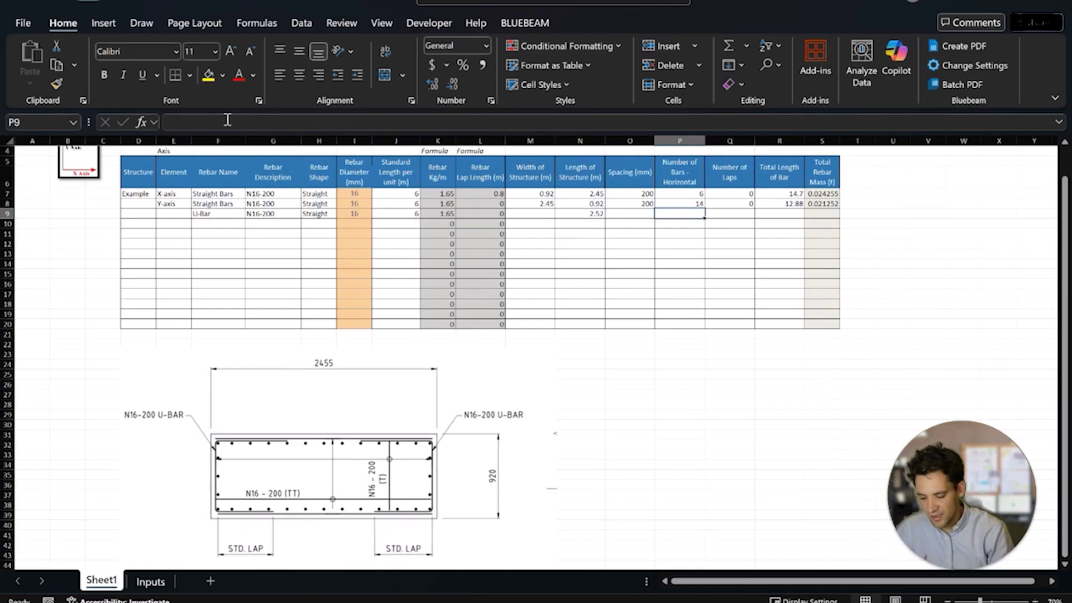
text(2)
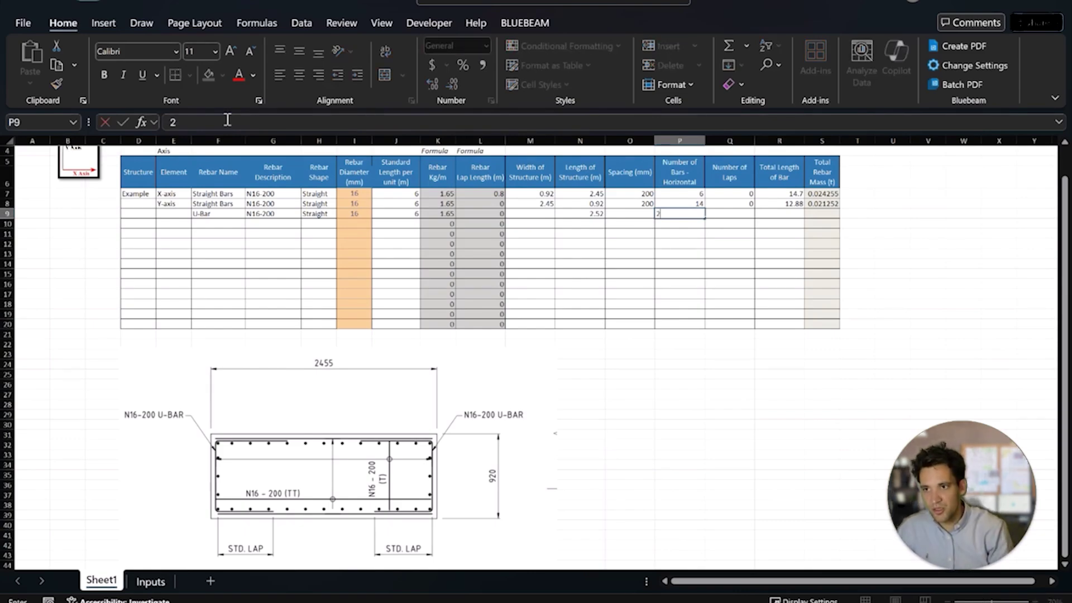
key(Return)
- Copy the total bar length and total rebar mass formulas from the Y-axis row into the U-Bar row
key(Up)
key(Right)
key(Right)
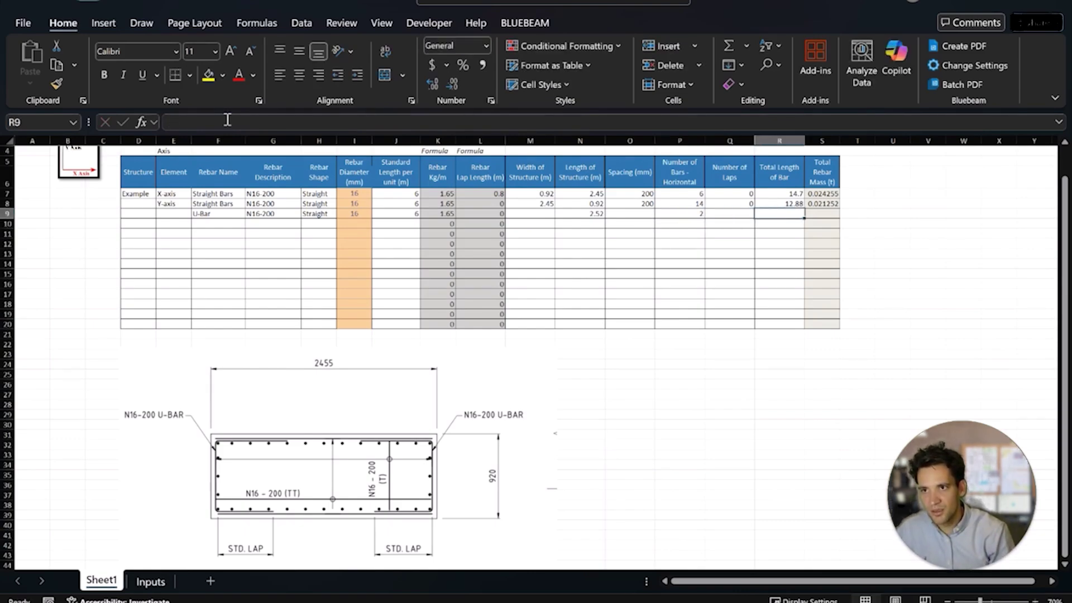
click(781, 203)
key(ctrl+c)
key(Down)
key(ctrl+v)
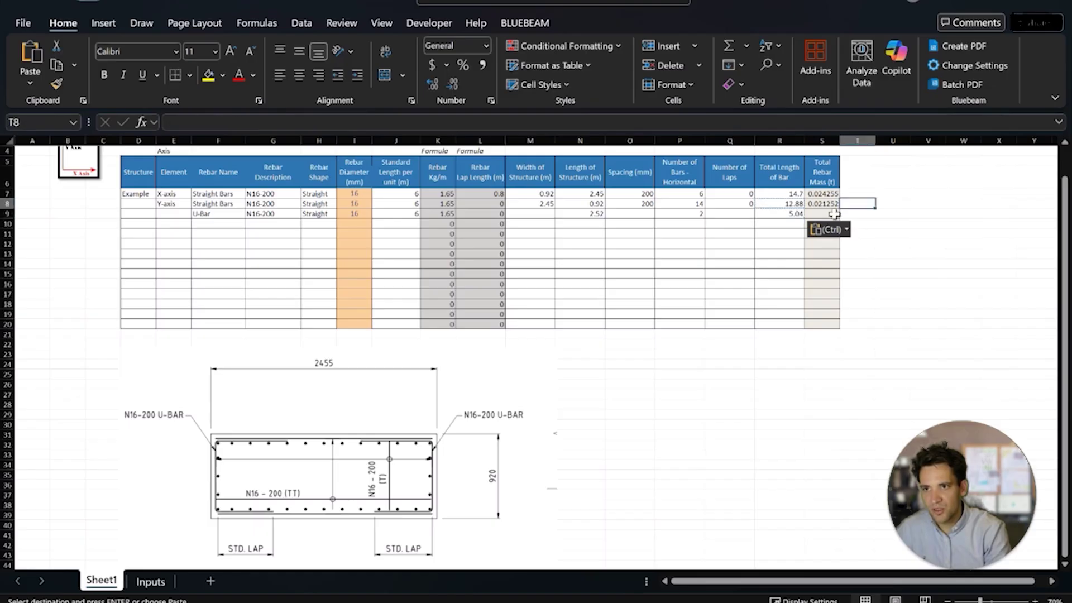
click(824, 204)
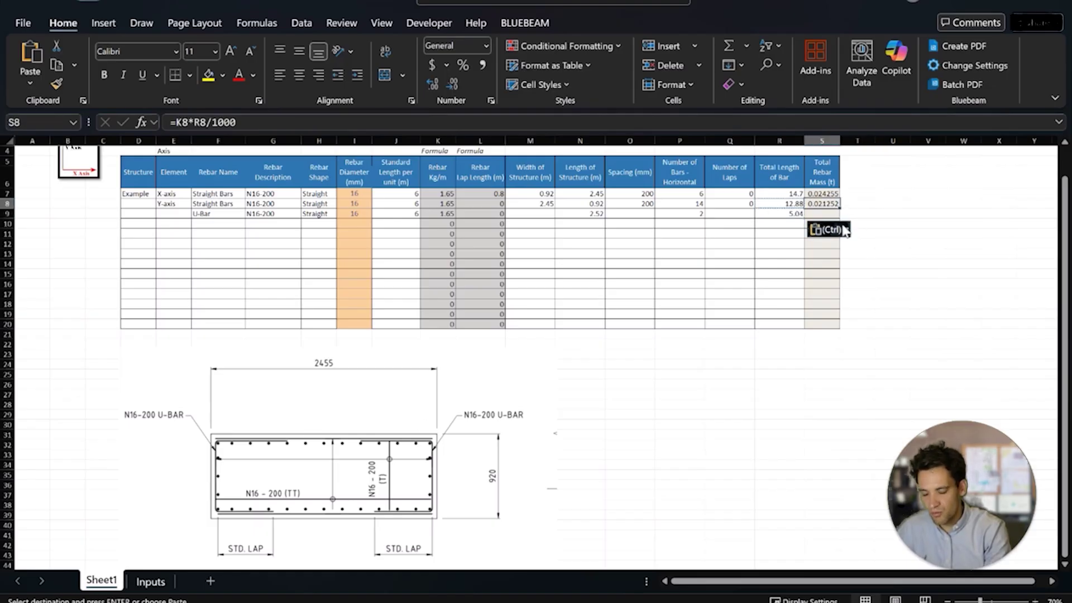
click(820, 213)
key(ctrl+v)
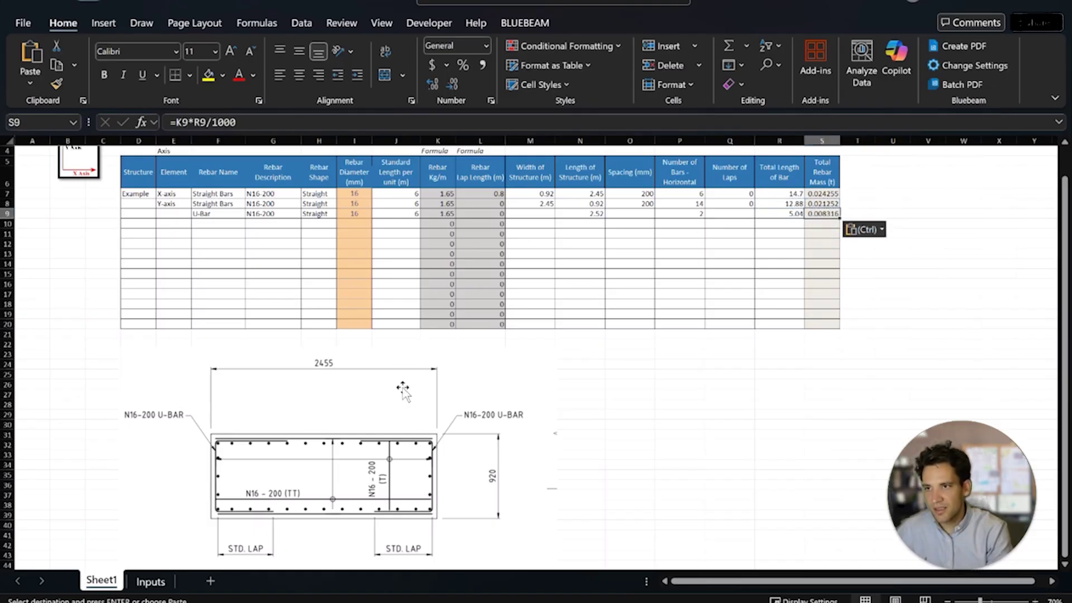
- Review the pedestal section drawing and the description, unit mass and structure length in the first X-axis row
scroll(359, 435, up, 1)
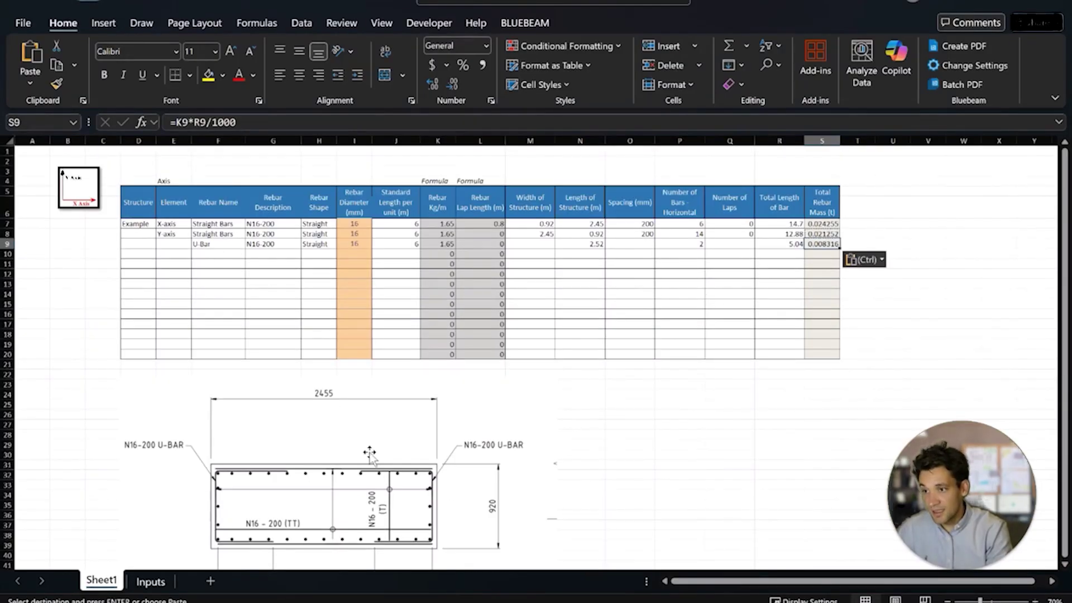
scroll(367, 469, down, 9)
scroll(428, 313, up, 5)
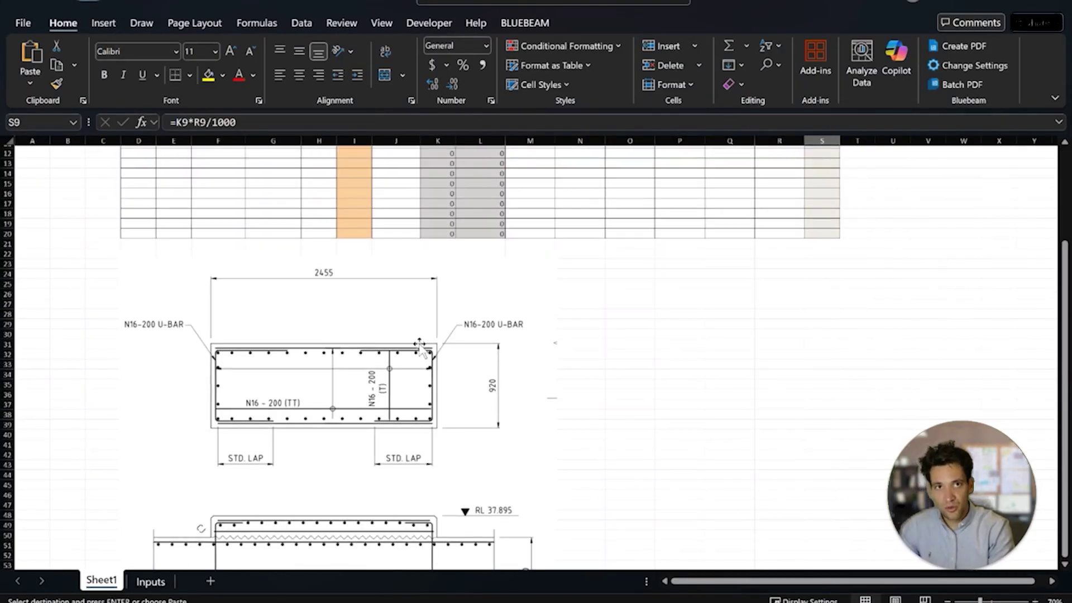
scroll(420, 346, up, 4)
click(284, 224)
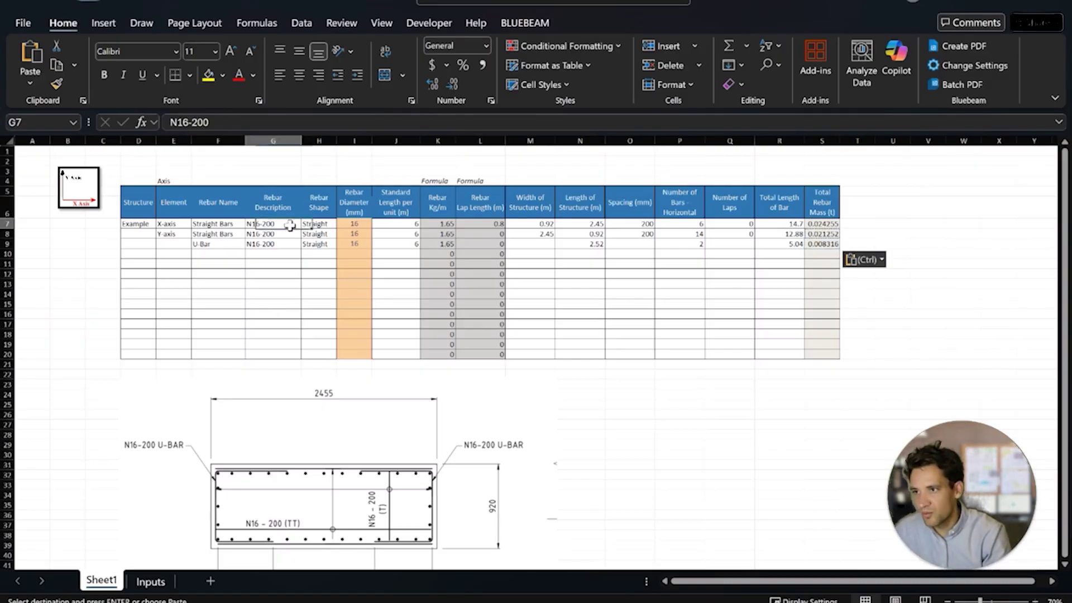
click(438, 223)
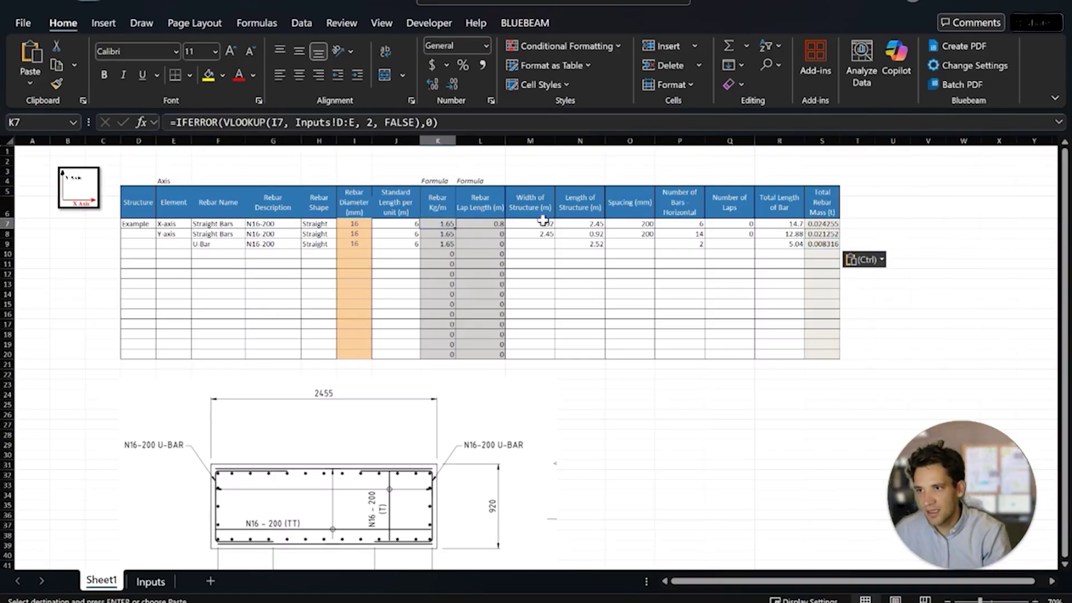
click(583, 225)
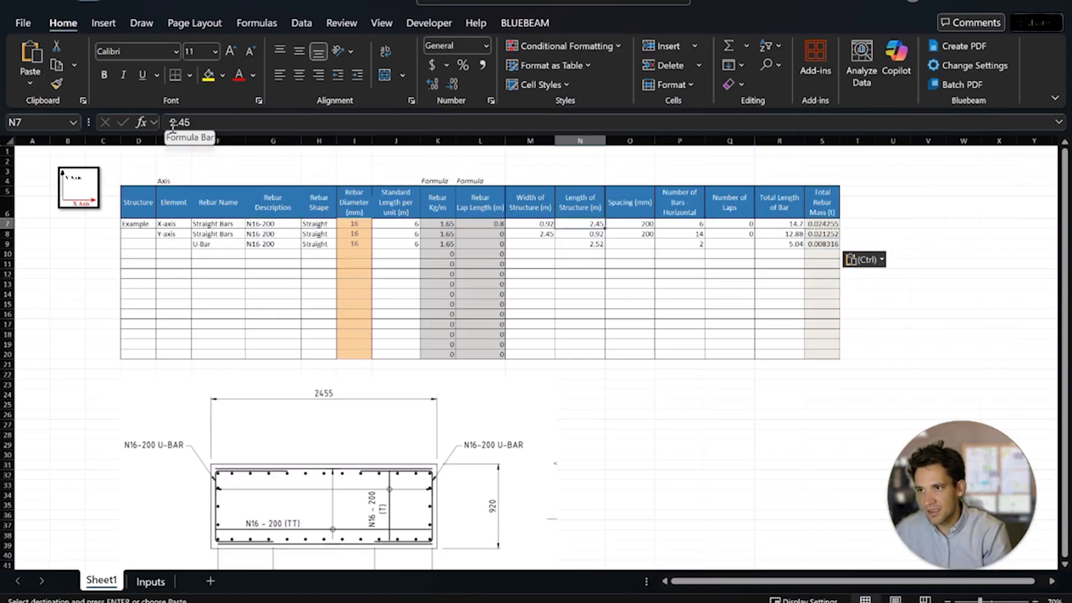
- Copy the X-axis and Y-axis rows' element through diameter entries below the U-Bar row and label the new block "Top Layer"
drag(164, 223, 357, 234)
text(Top)
text( Lay)
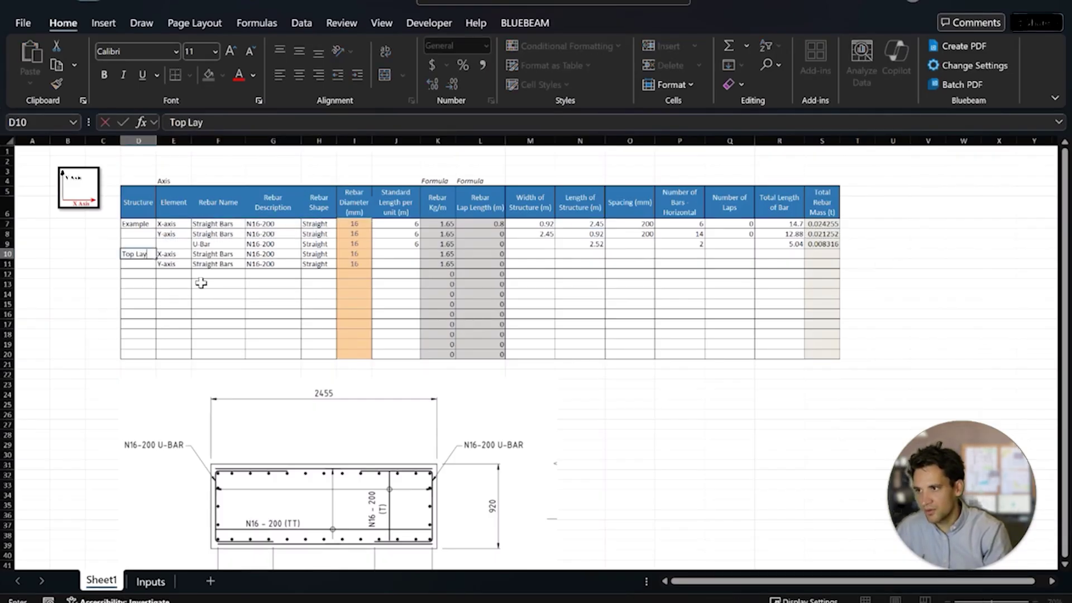
text(er)
key(Return)
- Rename the first block's structure from "Example" to "Bottom Layer"
key(Up)
key(Up)
key(Up)
key(Up)
text(Bot)
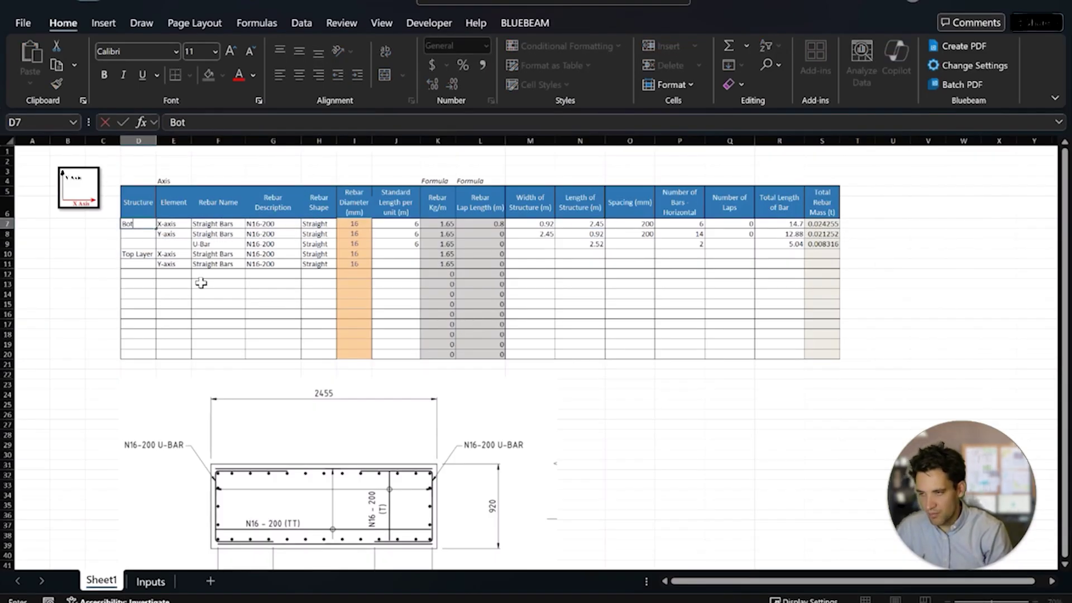
text(tom Layer)
key(Return)
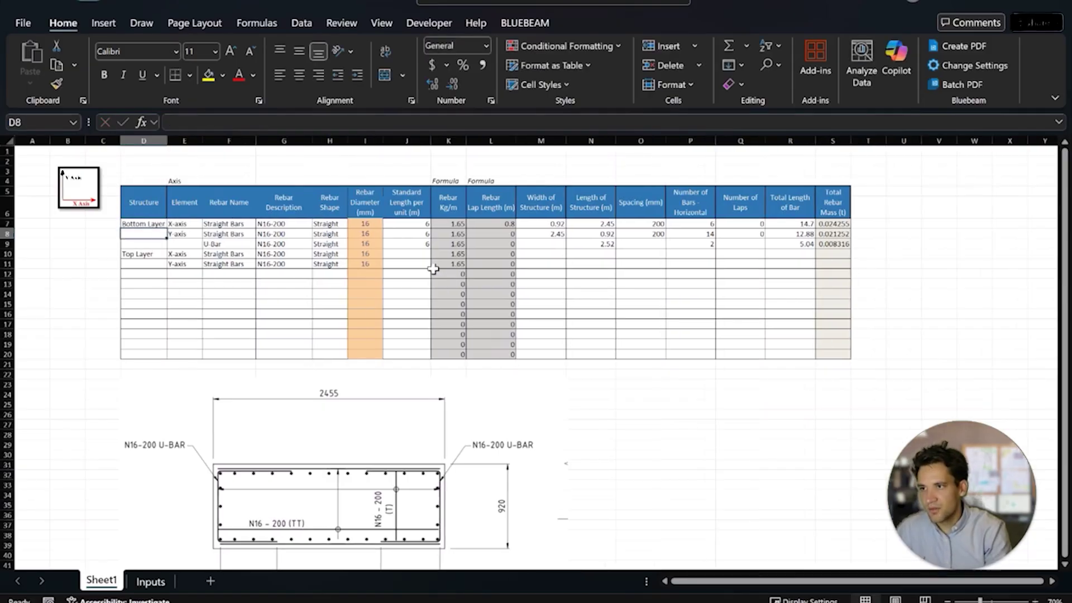
- Copy the bottom layer's remaining values and U-Bar entries into the top layer, and select both layers' rebar masses to read their sum
drag(422, 246, 520, 243)
drag(230, 244, 343, 244)
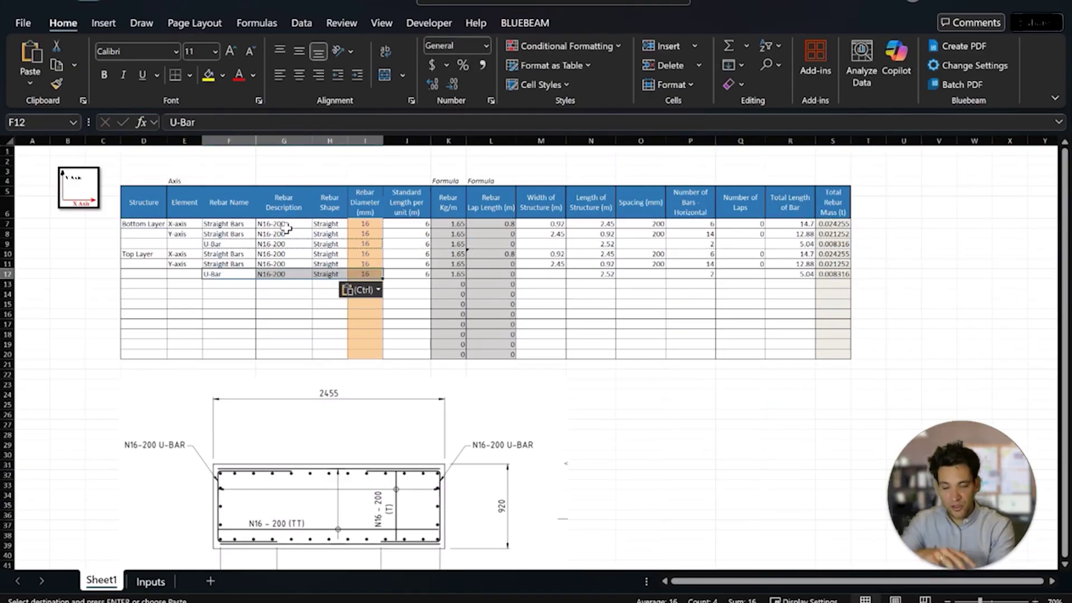
drag(833, 273, 833, 223)
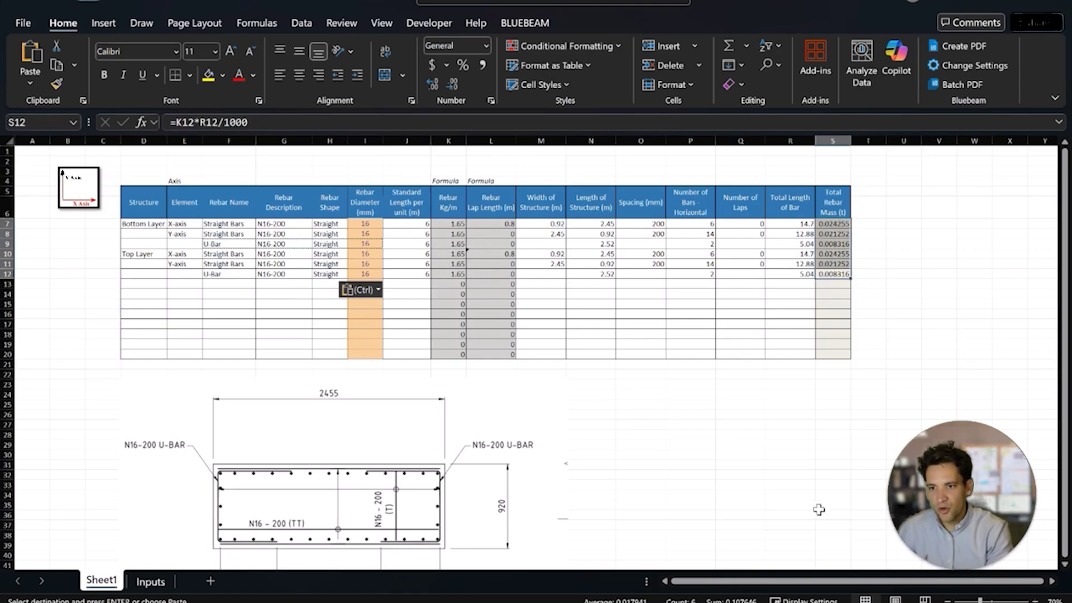